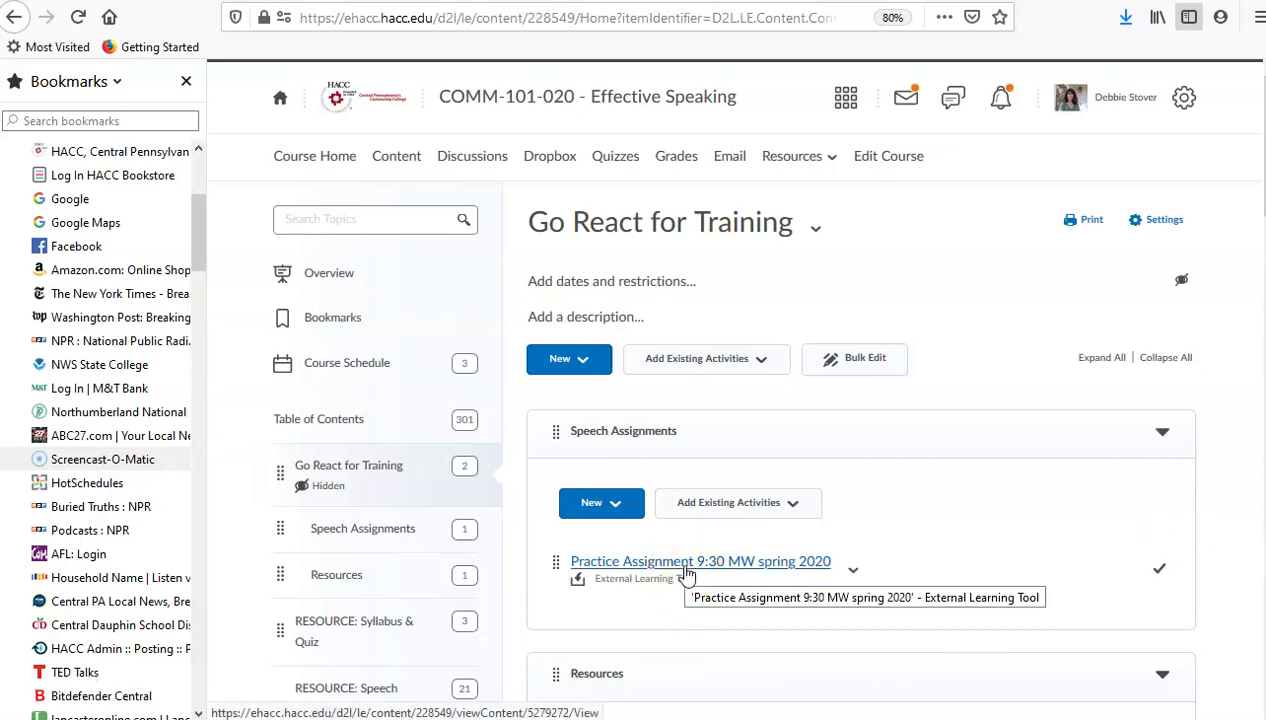
# Open the Practice Assignment 9:30 MW spring 2020 activity from the Speech Assignments module.
pyautogui.click(685, 574)
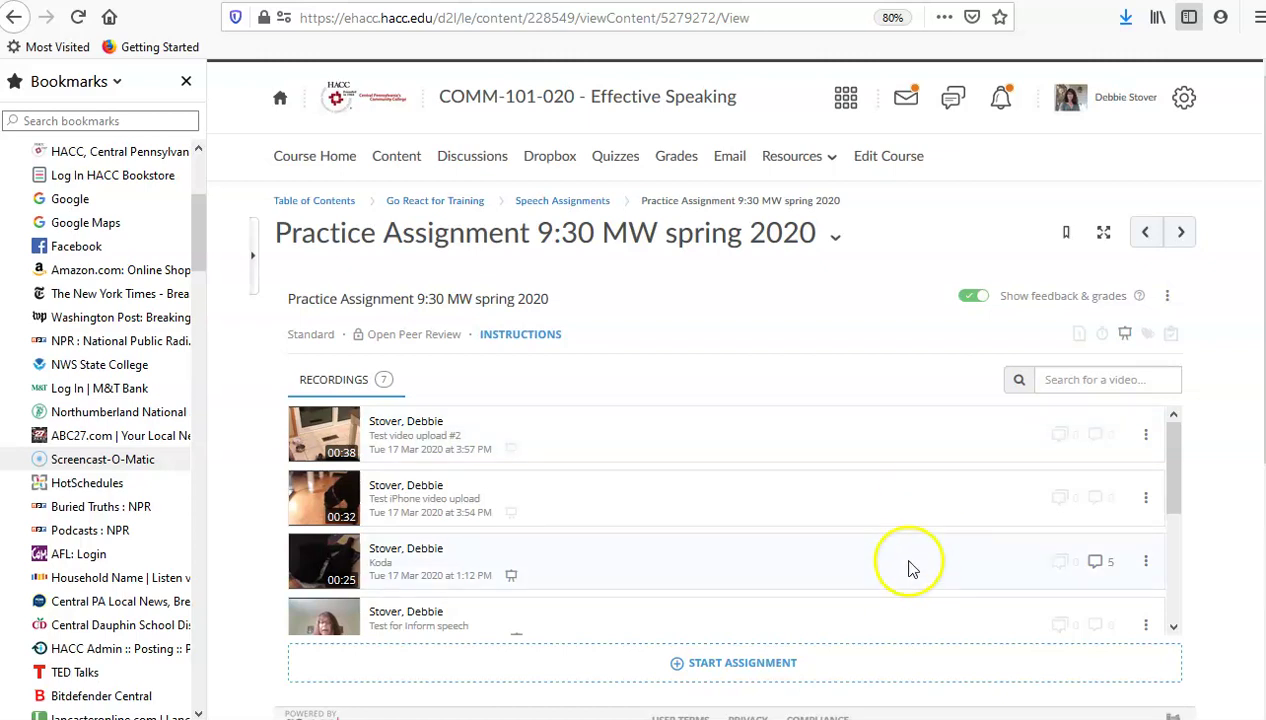
pyautogui.scroll(-3, 880, 565)
pyautogui.click(749, 666)
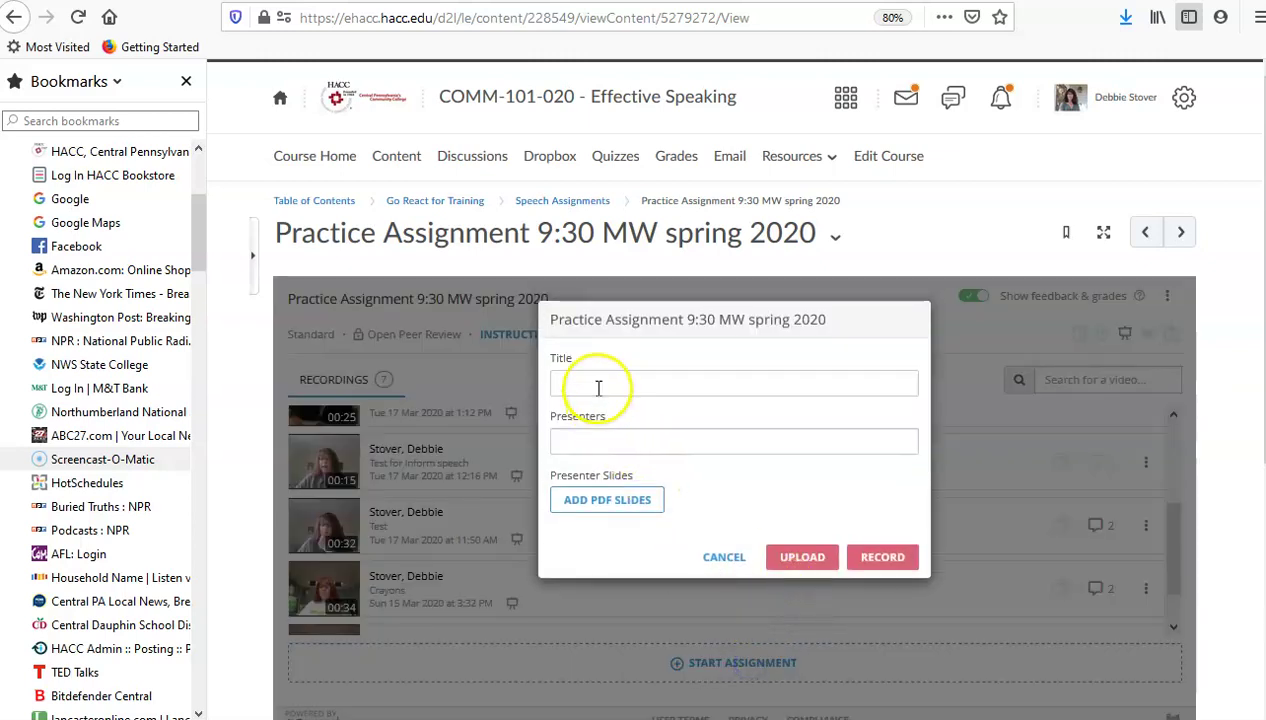
pyautogui.click(598, 387)
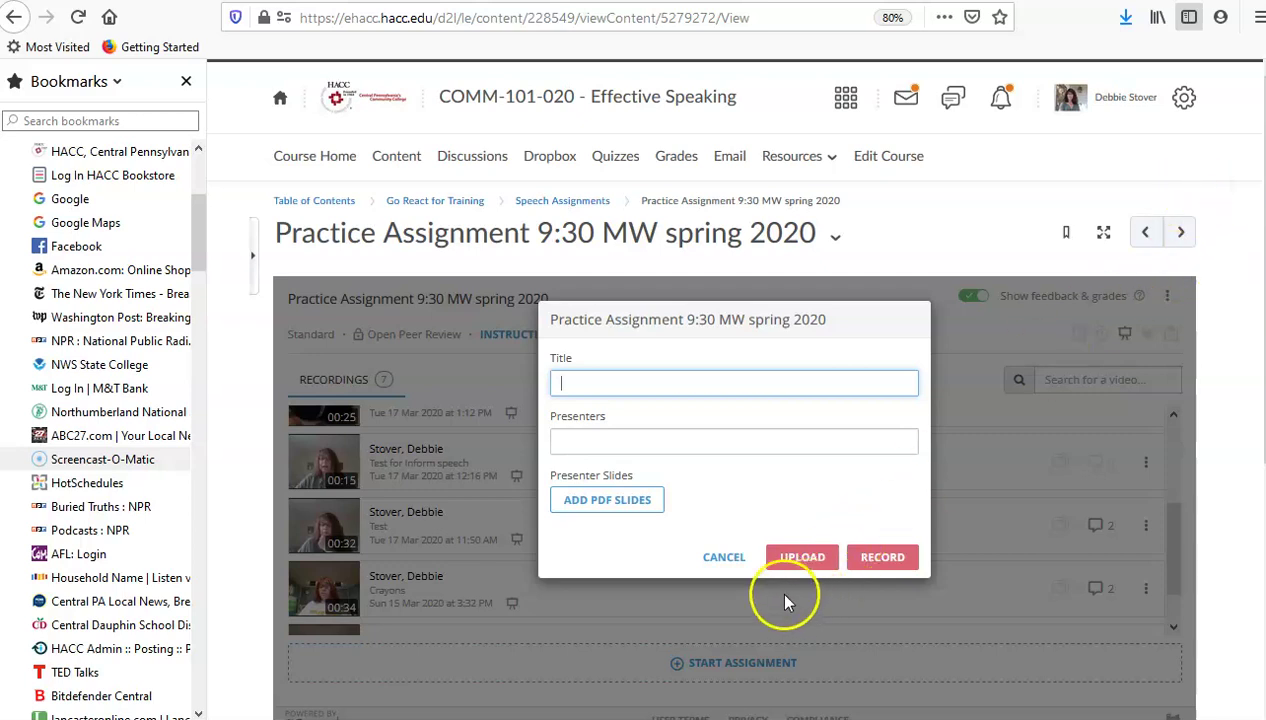
pyautogui.click(720, 557)
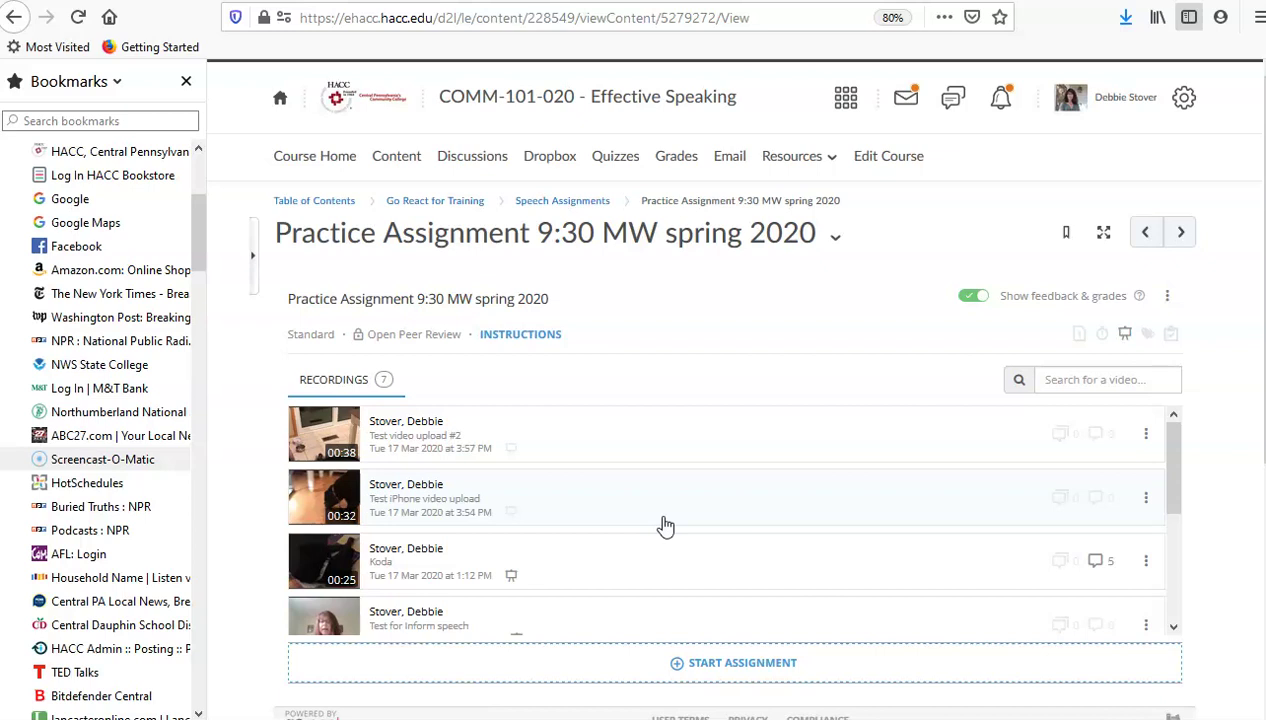
# Open the recording titled Test video upload #2 and pause its playback.
pyautogui.click(608, 522)
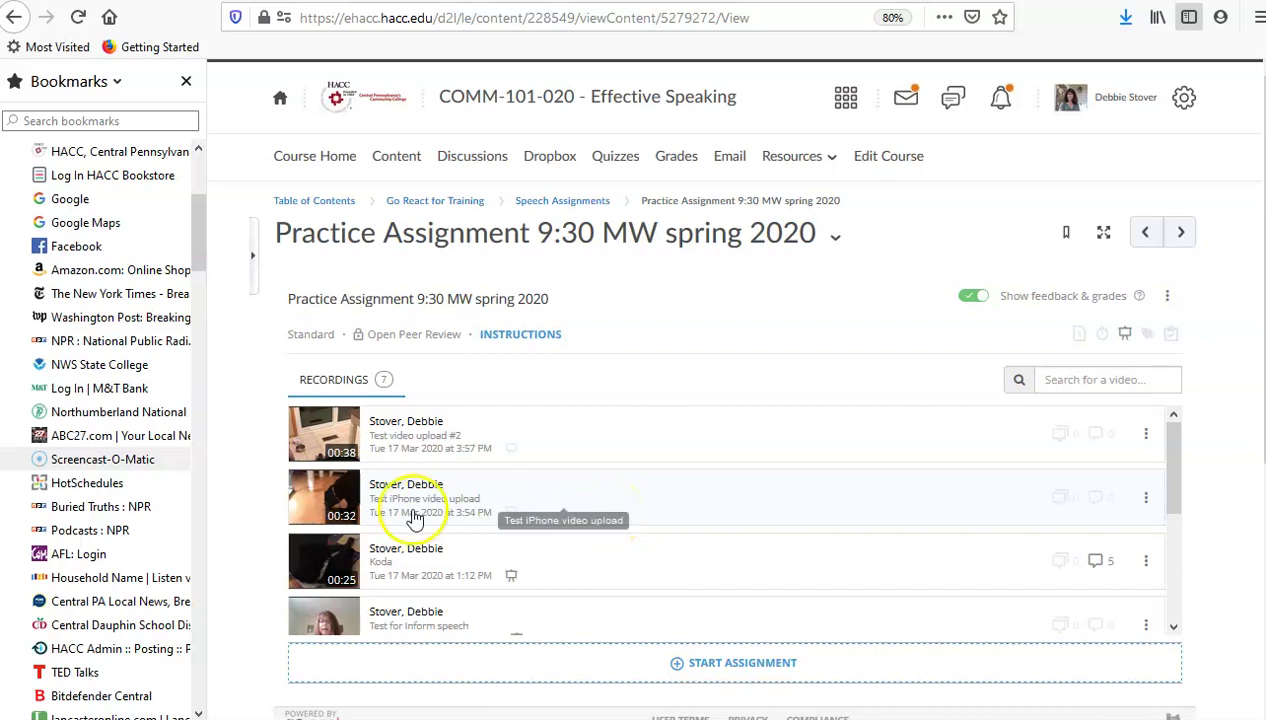
pyautogui.click(460, 518)
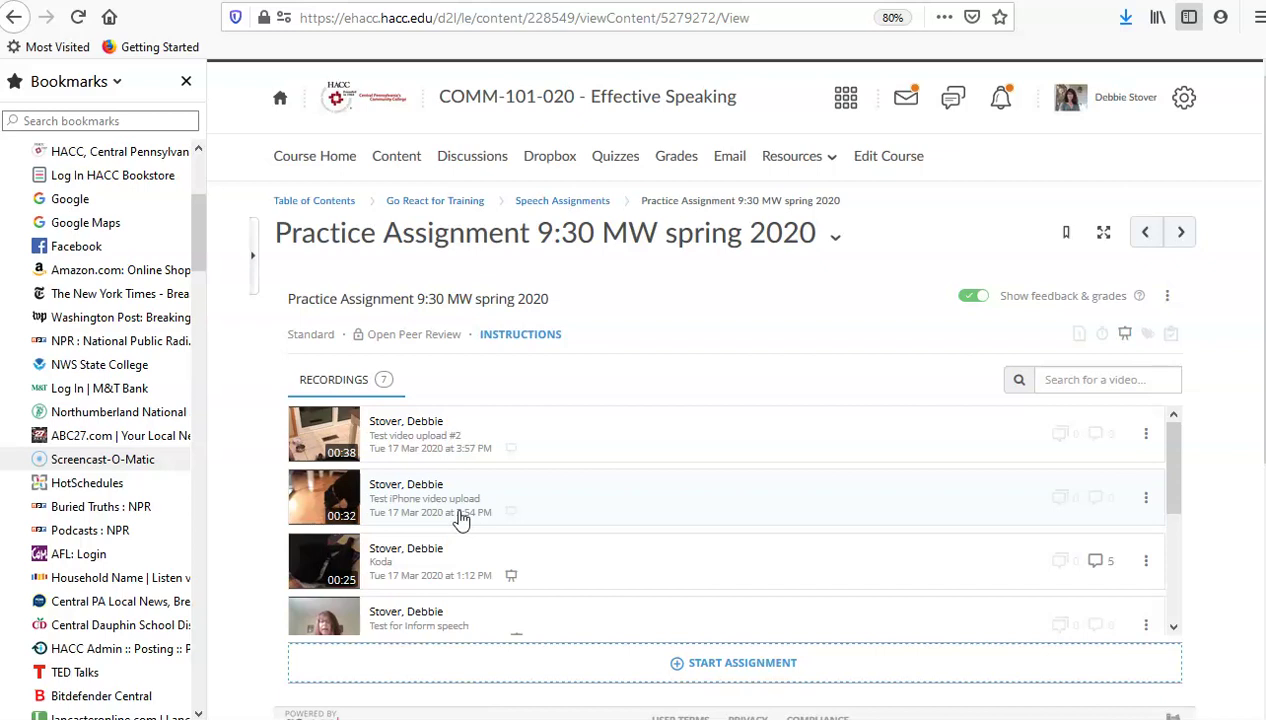
pyautogui.click(328, 437)
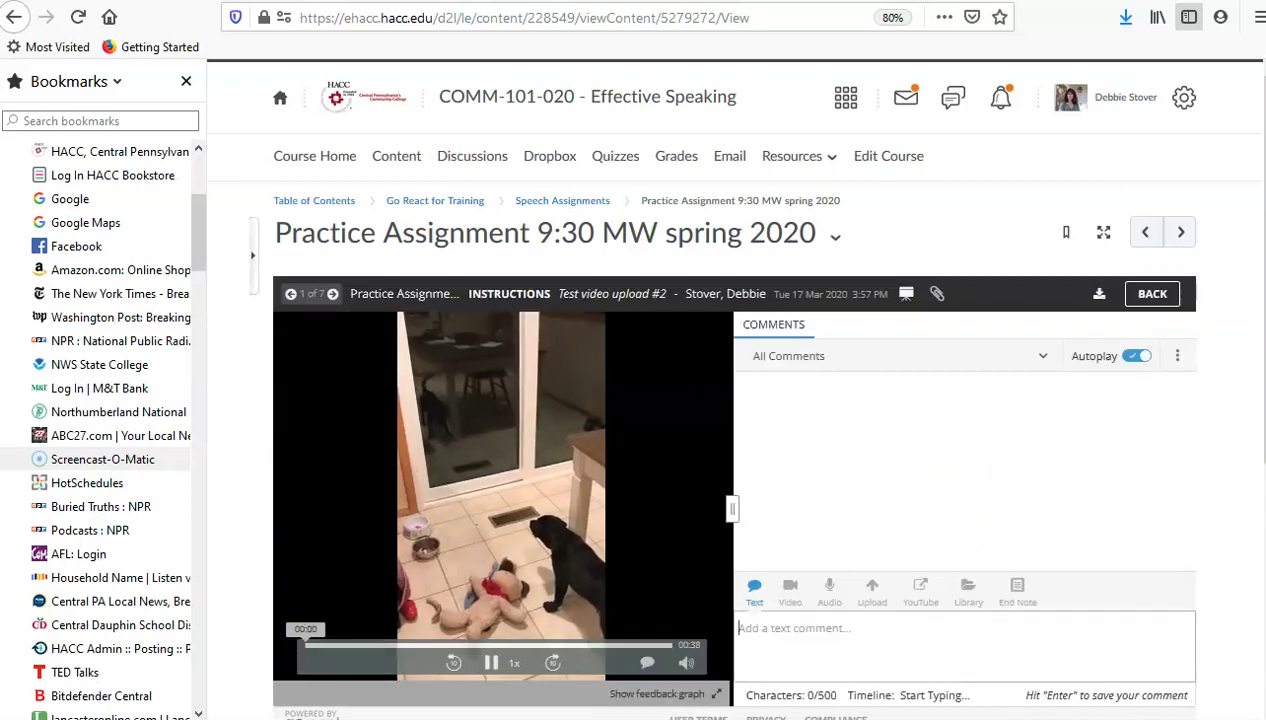
pyautogui.click(491, 664)
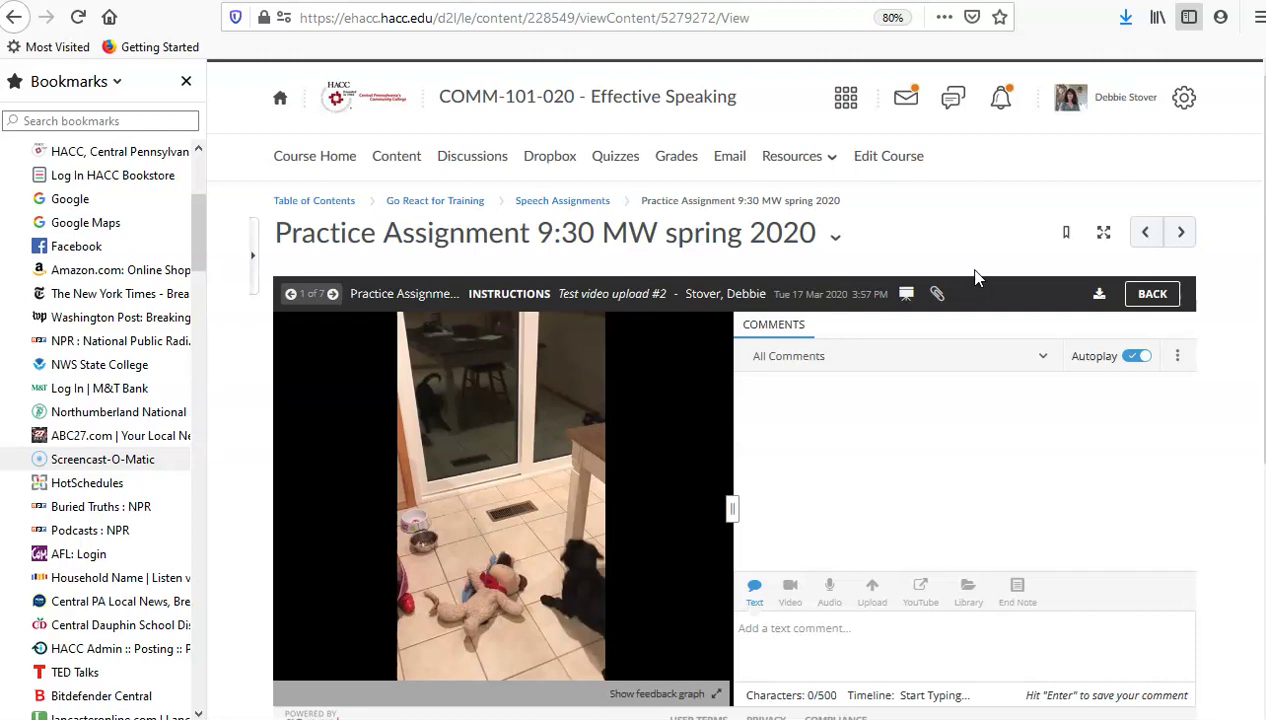
# Lower the computer's speaker volume to 0.
pyautogui.click(1097, 712)
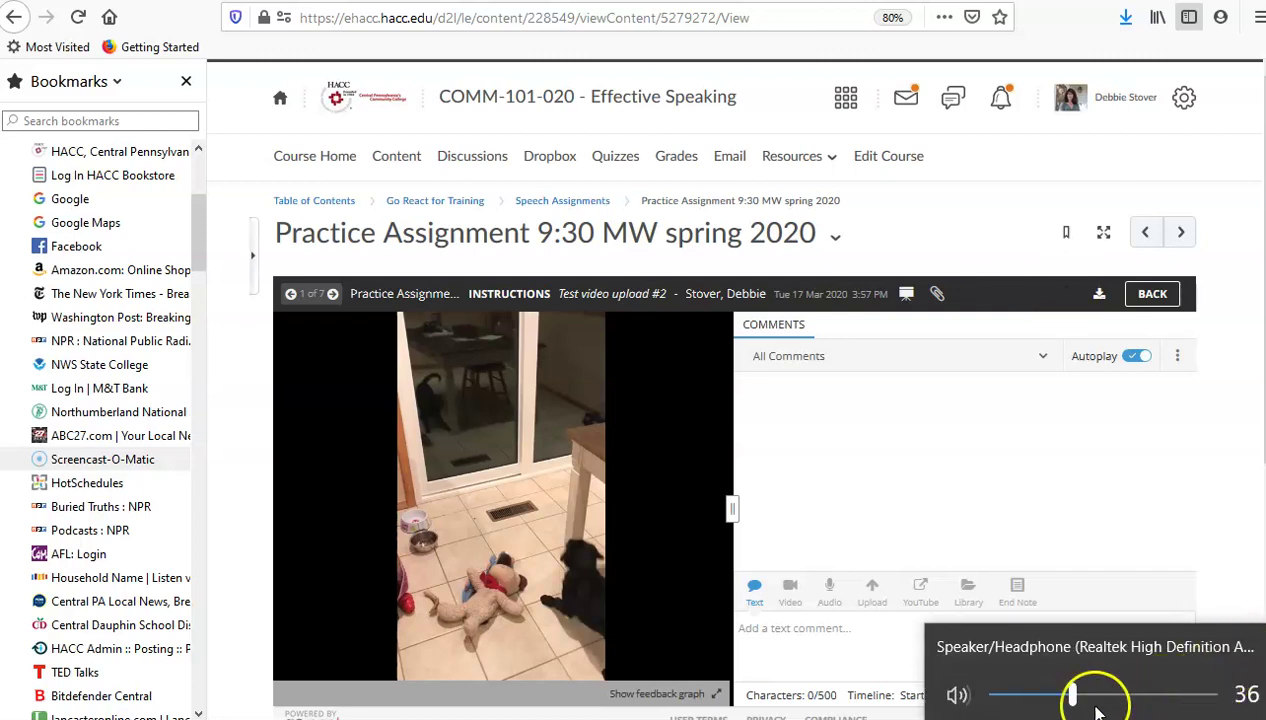
pyautogui.moveTo(1072, 695); pyautogui.dragTo(975, 695)
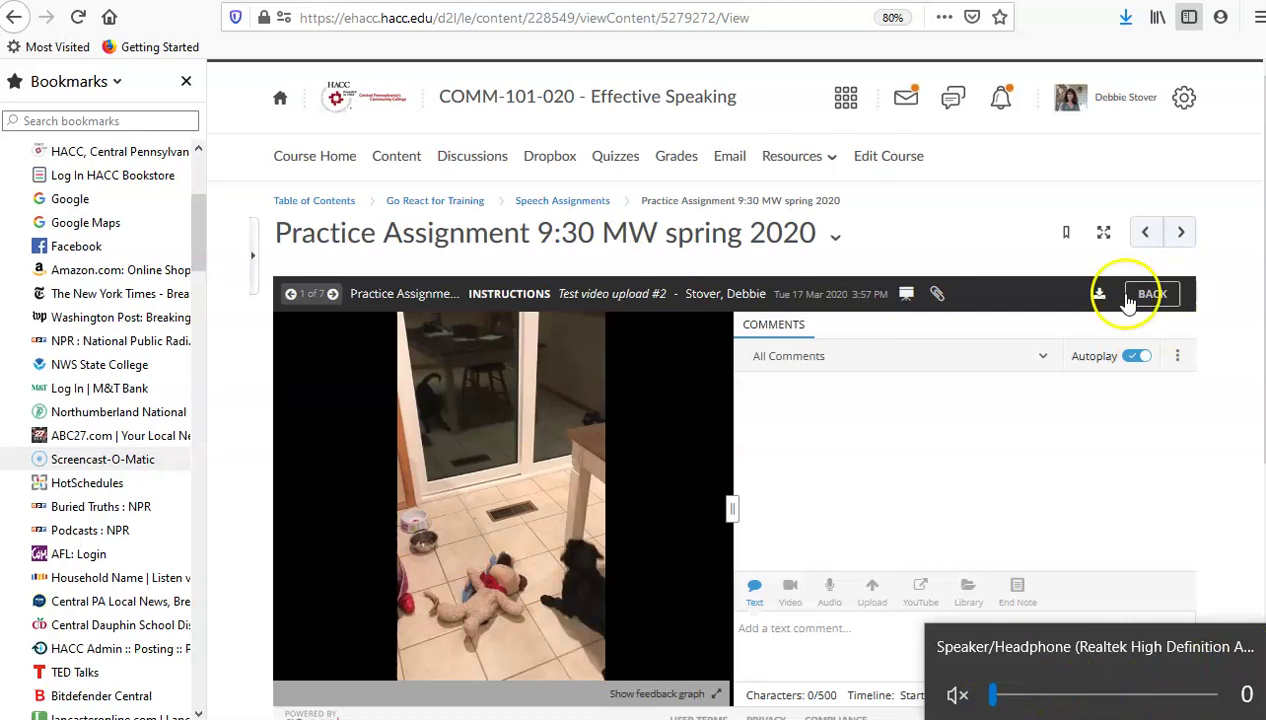
pyautogui.click(963, 211)
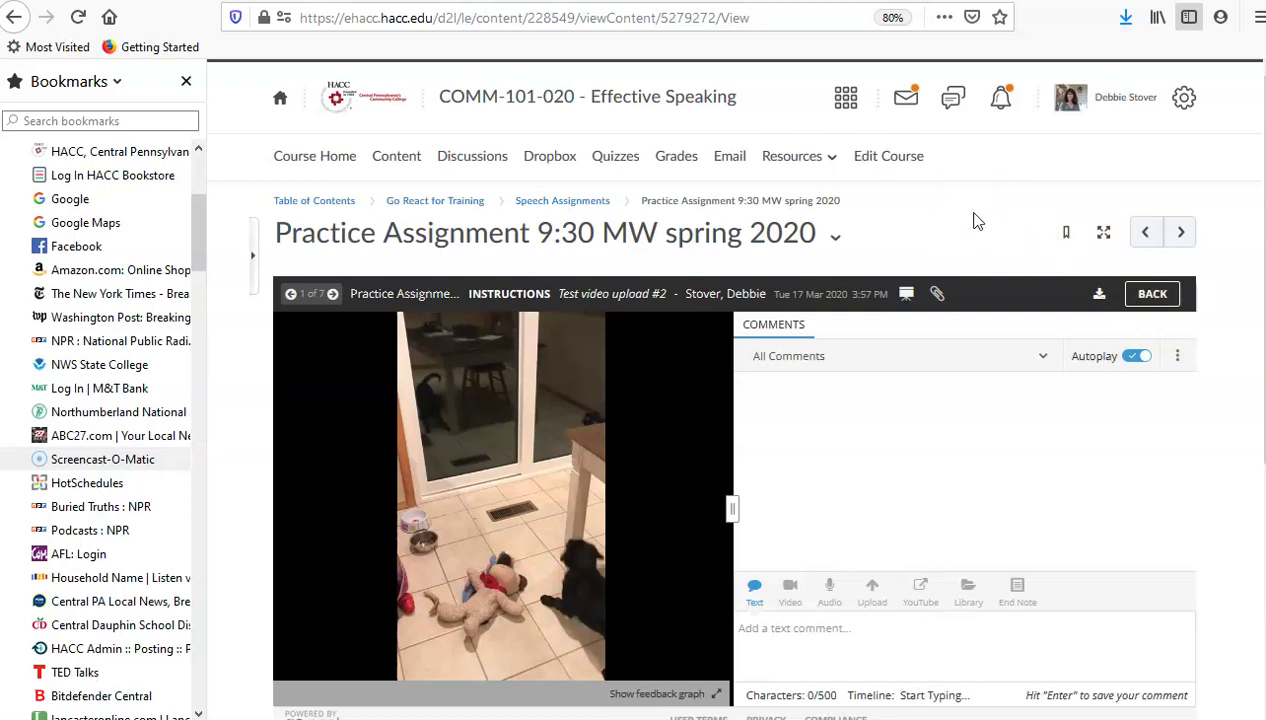
# Close the browser's bookmarks sidebar to give the recording page more room.
pyautogui.scroll(-3, 995, 203)
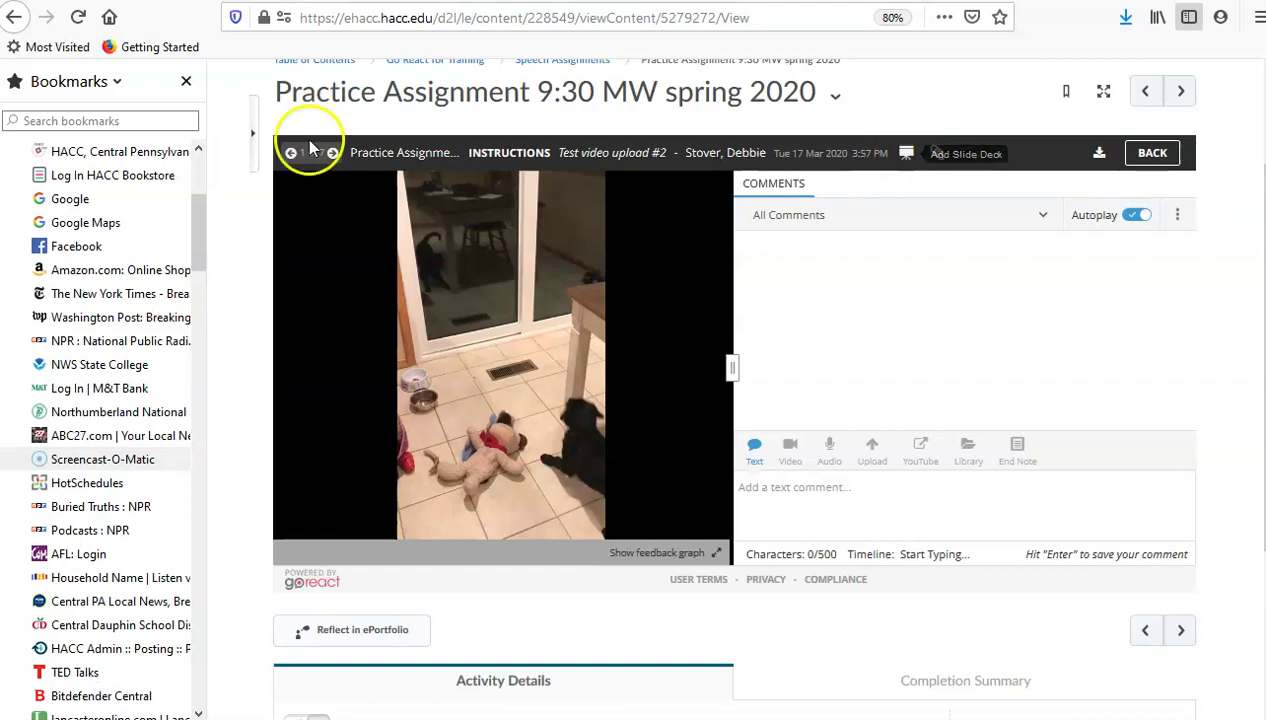
pyautogui.click(186, 81)
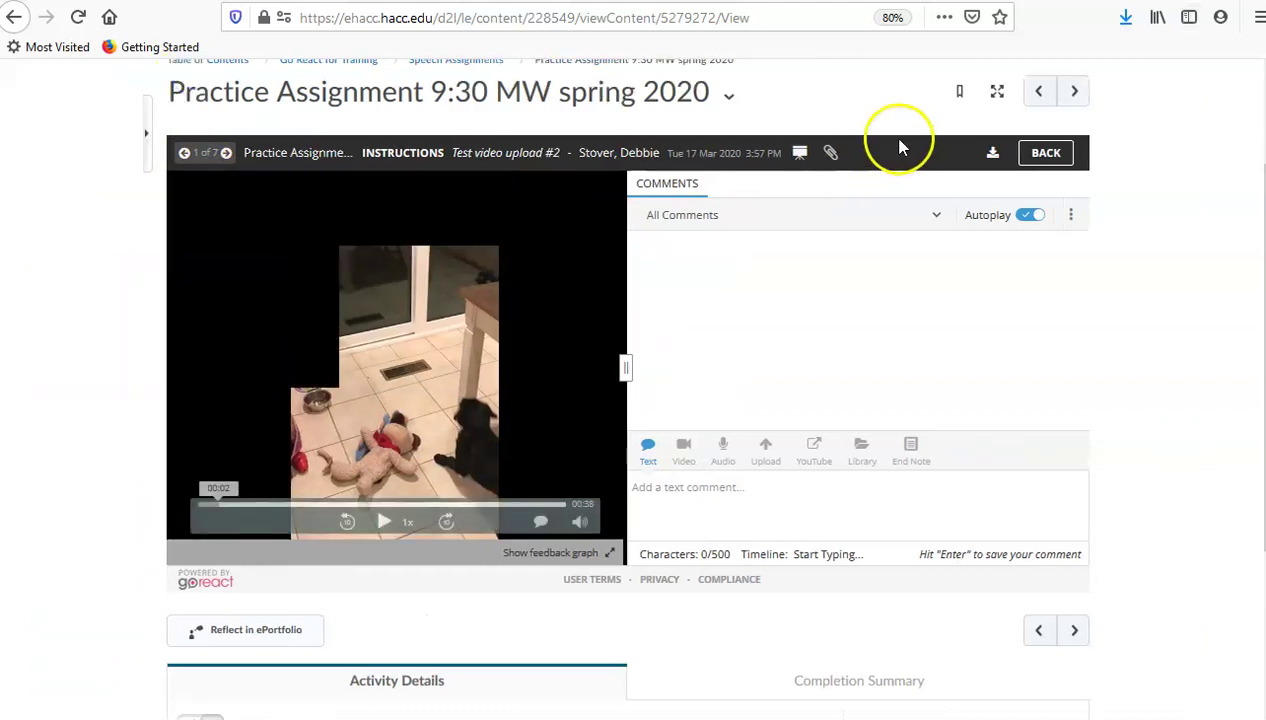
# Upload Informative speech visual aid.pdf from the Comm 101 spring 2020 folder in Documents as the recording's slide deck.
pyautogui.click(801, 155)
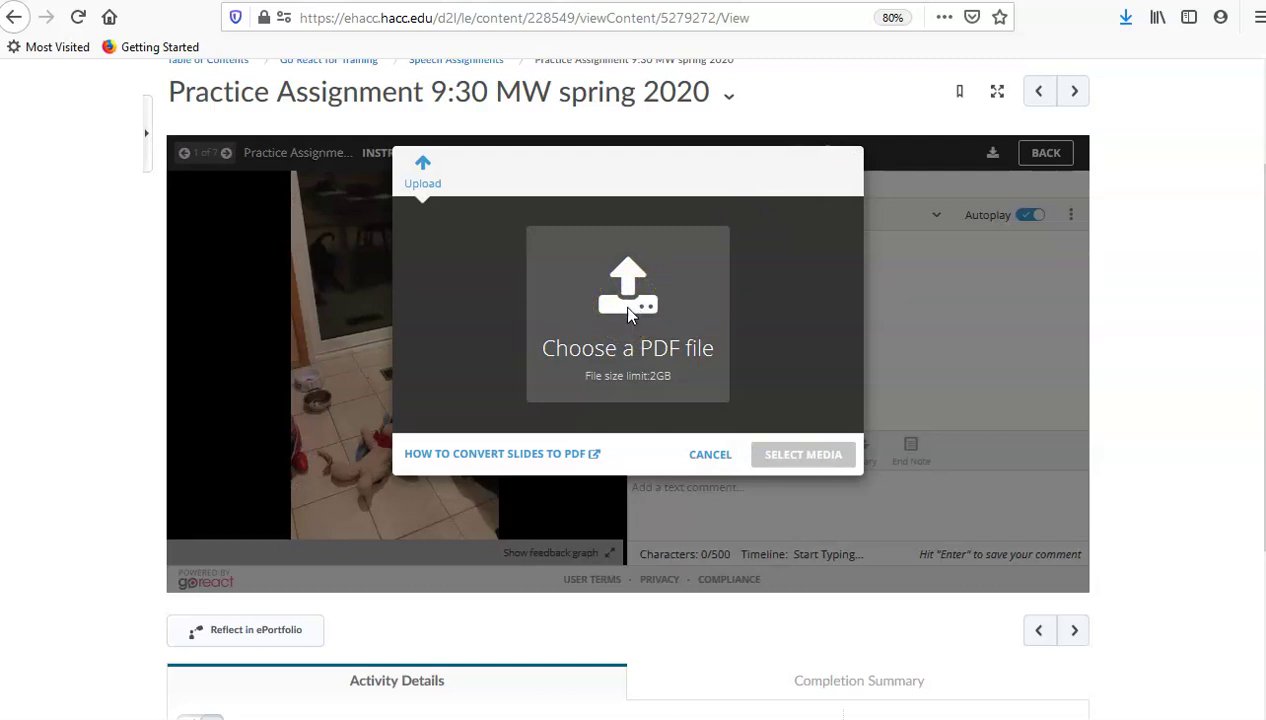
pyautogui.click(628, 314)
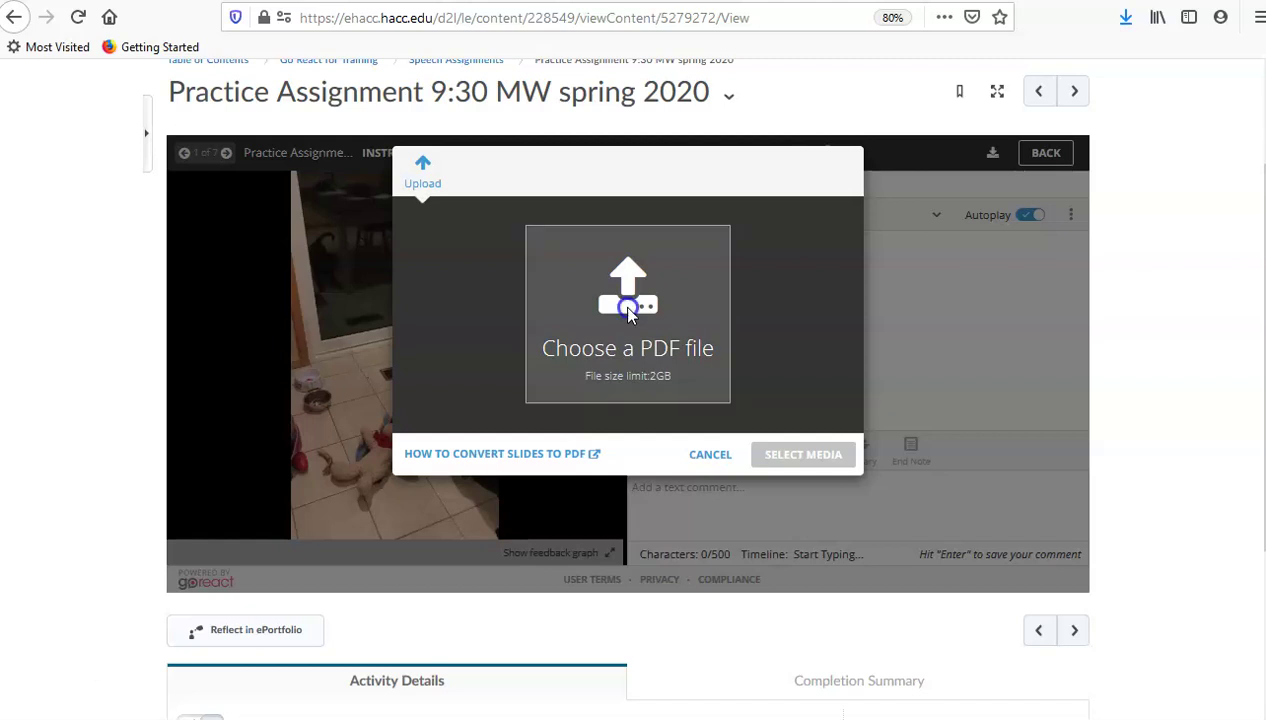
pyautogui.click(198, 336)
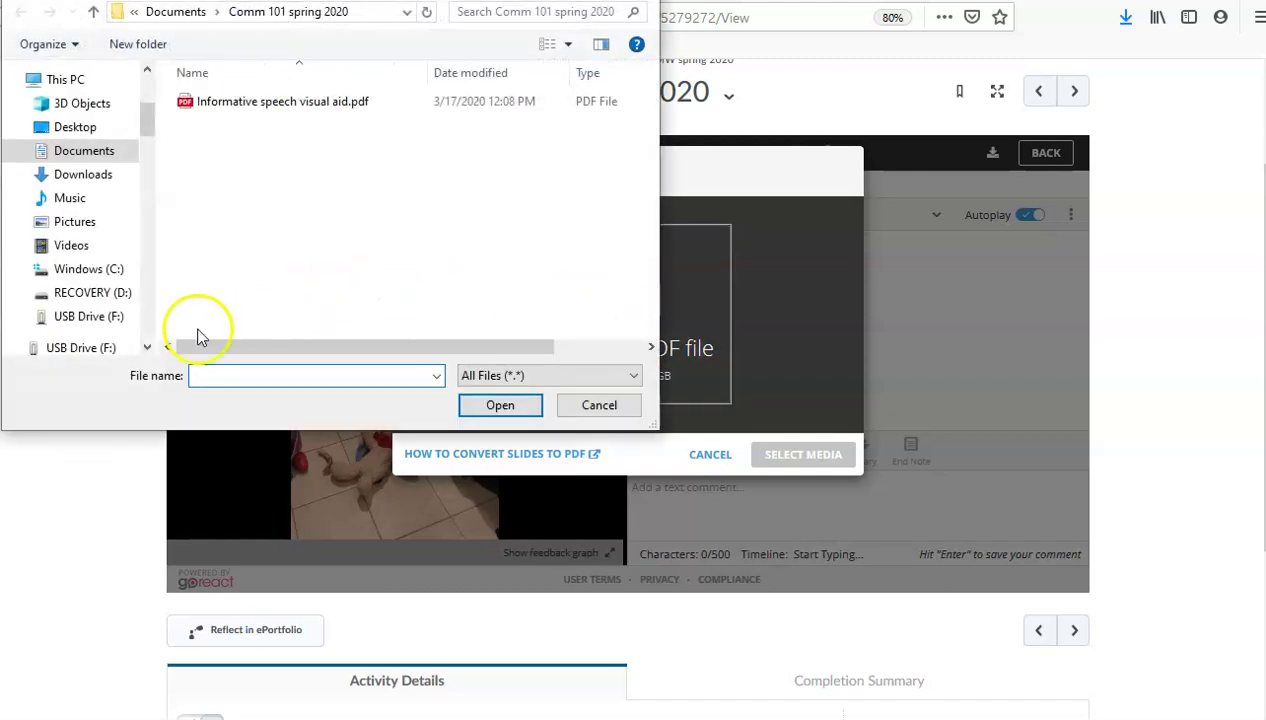
pyautogui.click(99, 151)
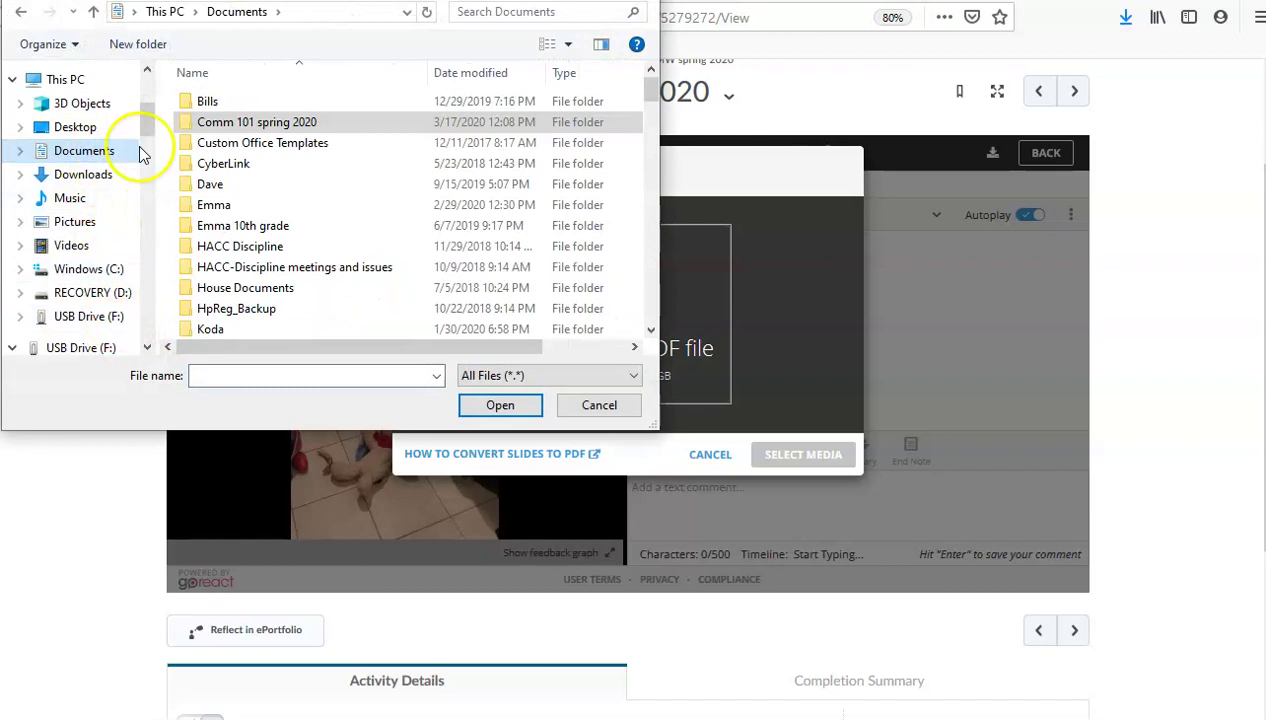
pyautogui.click(303, 127)
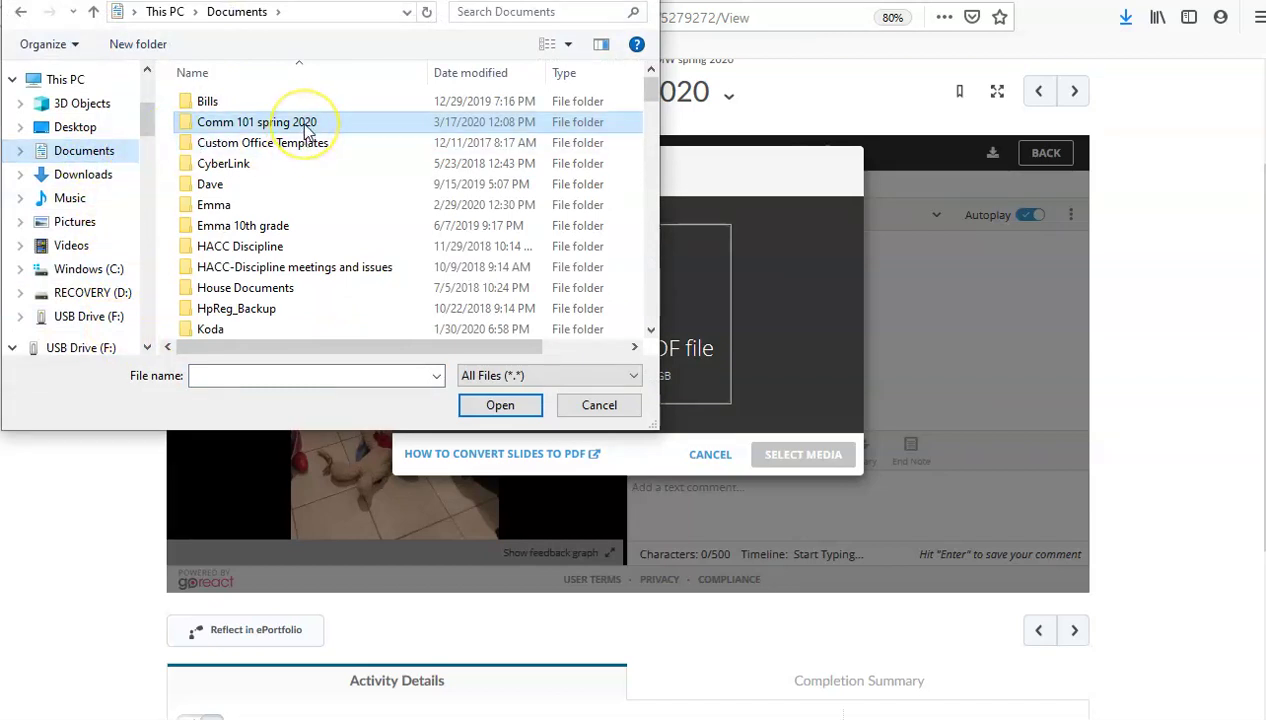
pyautogui.doubleClick(298, 120)
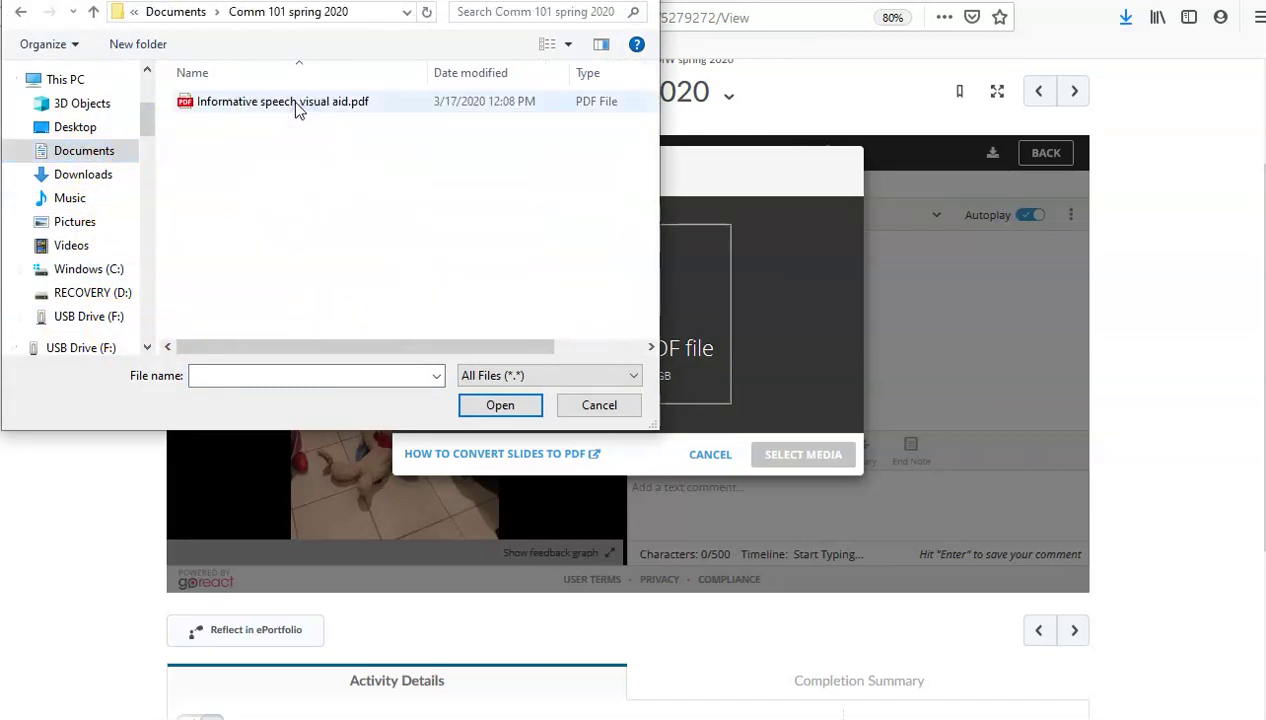
pyautogui.doubleClick(293, 103)
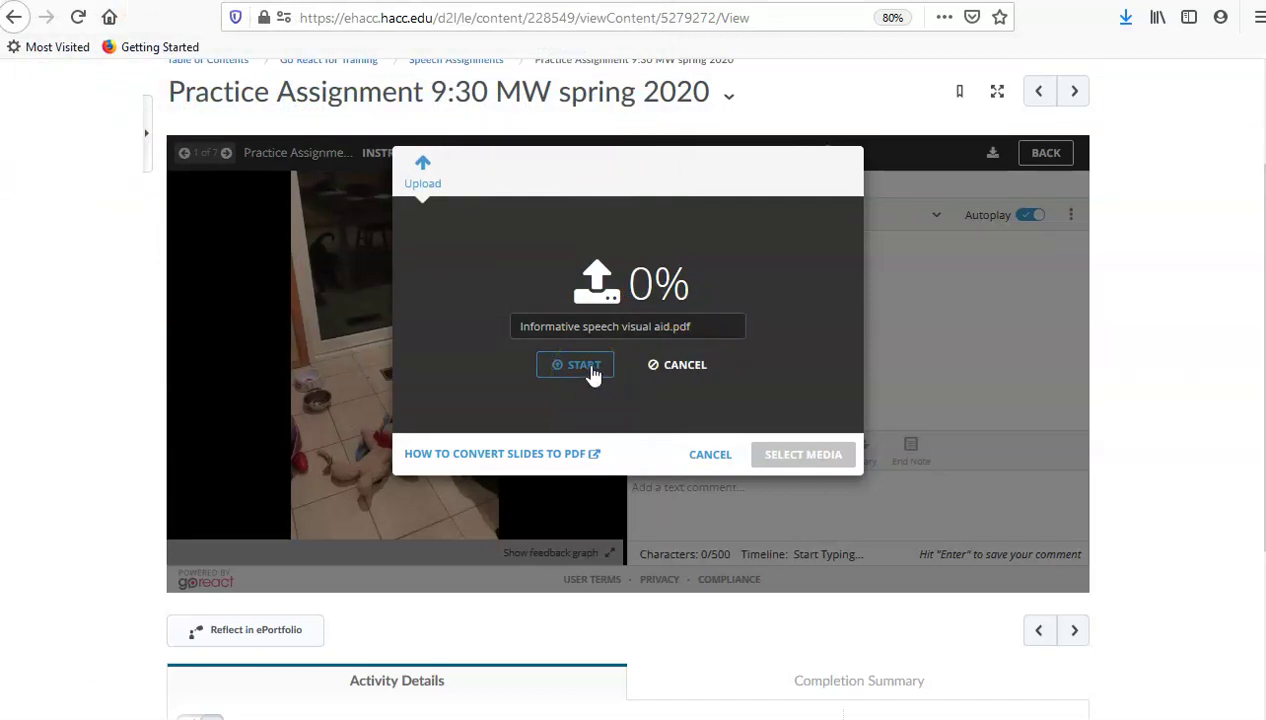
pyautogui.click(590, 368)
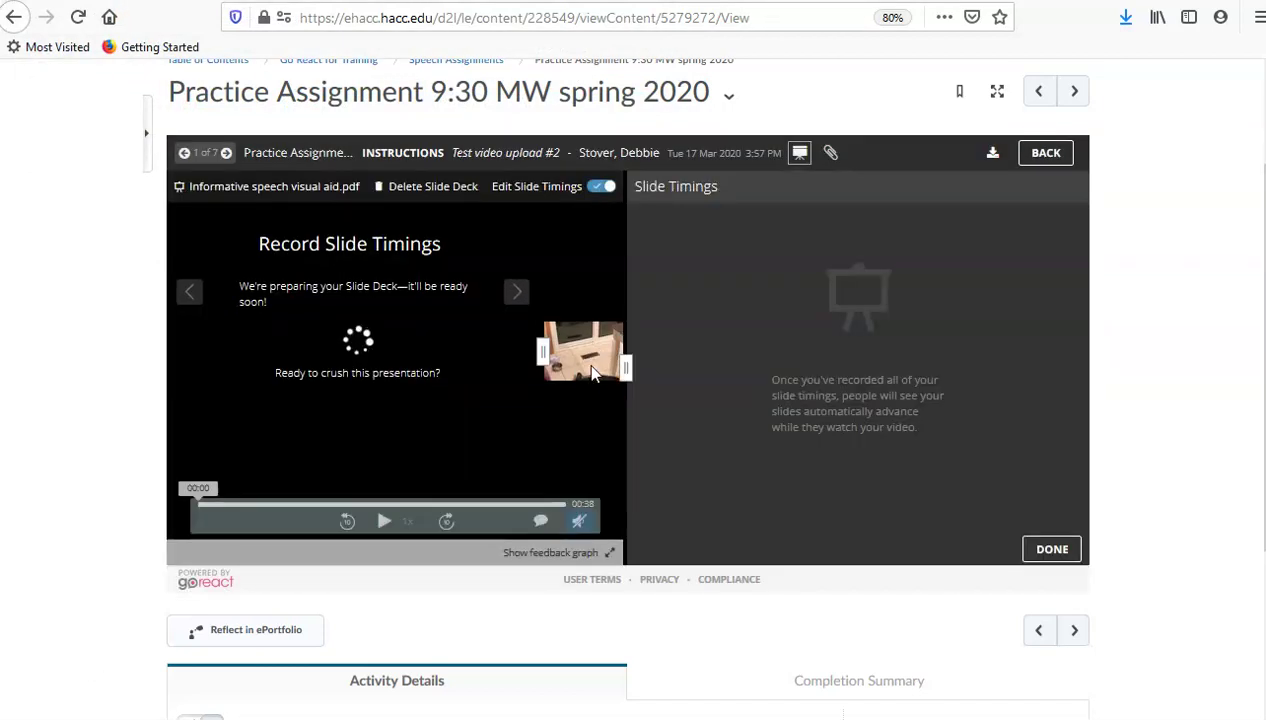
# Widen the slides-and-video area by narrowing Slide Timings, and enlarge the slide view beside the video.
pyautogui.click(660, 372)
pyautogui.moveTo(627, 369); pyautogui.dragTo(899, 368)
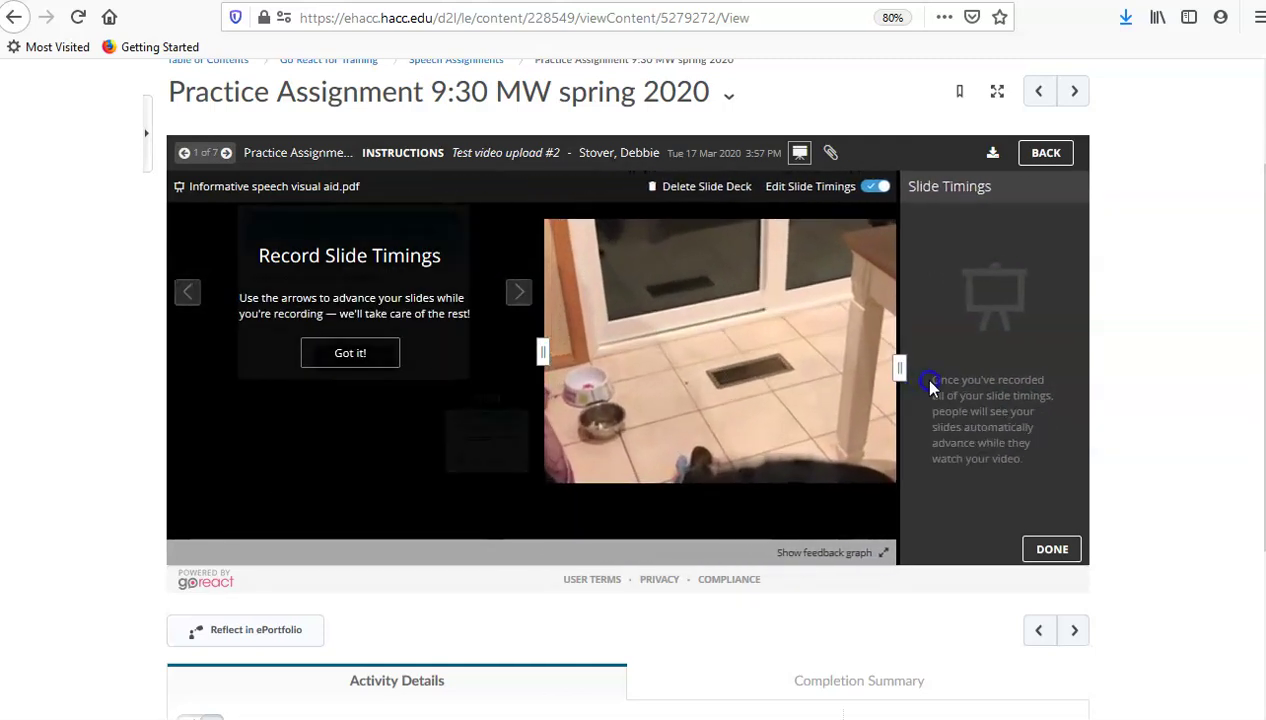
pyautogui.moveTo(537, 353); pyautogui.dragTo(604, 355)
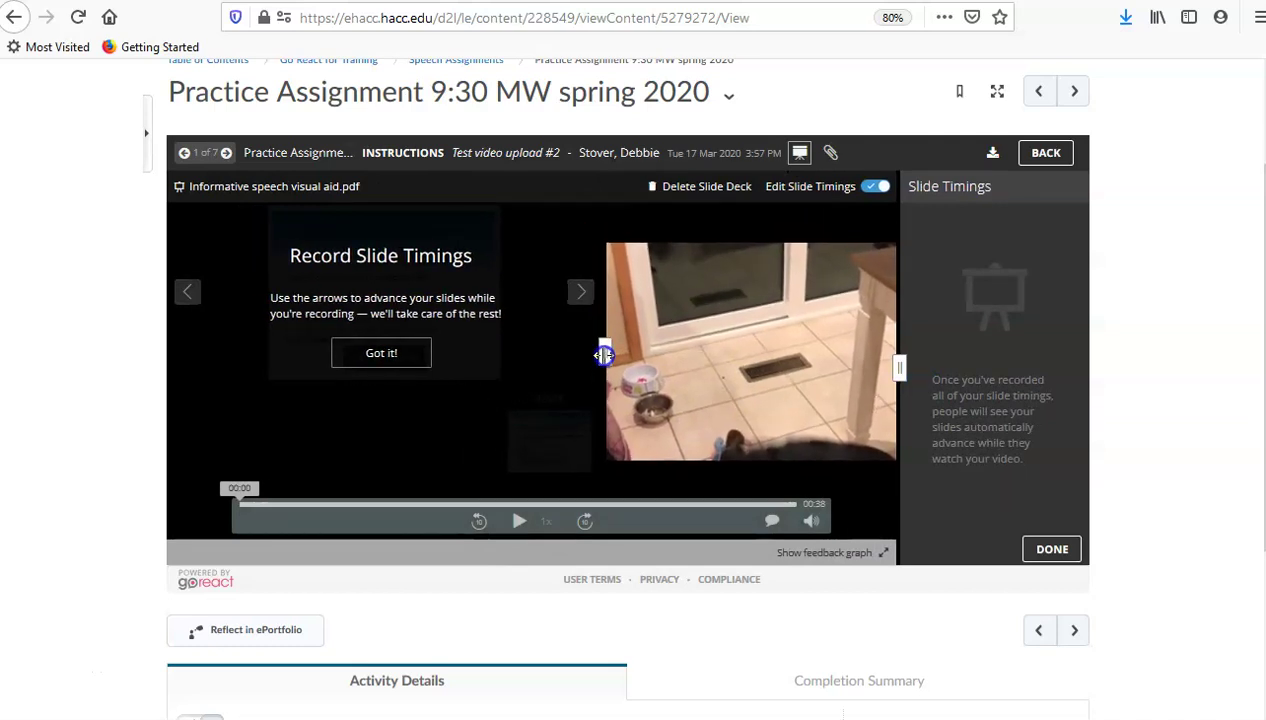
# Dismiss the Record Slide Timings instructions, start the video on slide 1 and pause it at 00:03.
pyautogui.click(402, 410)
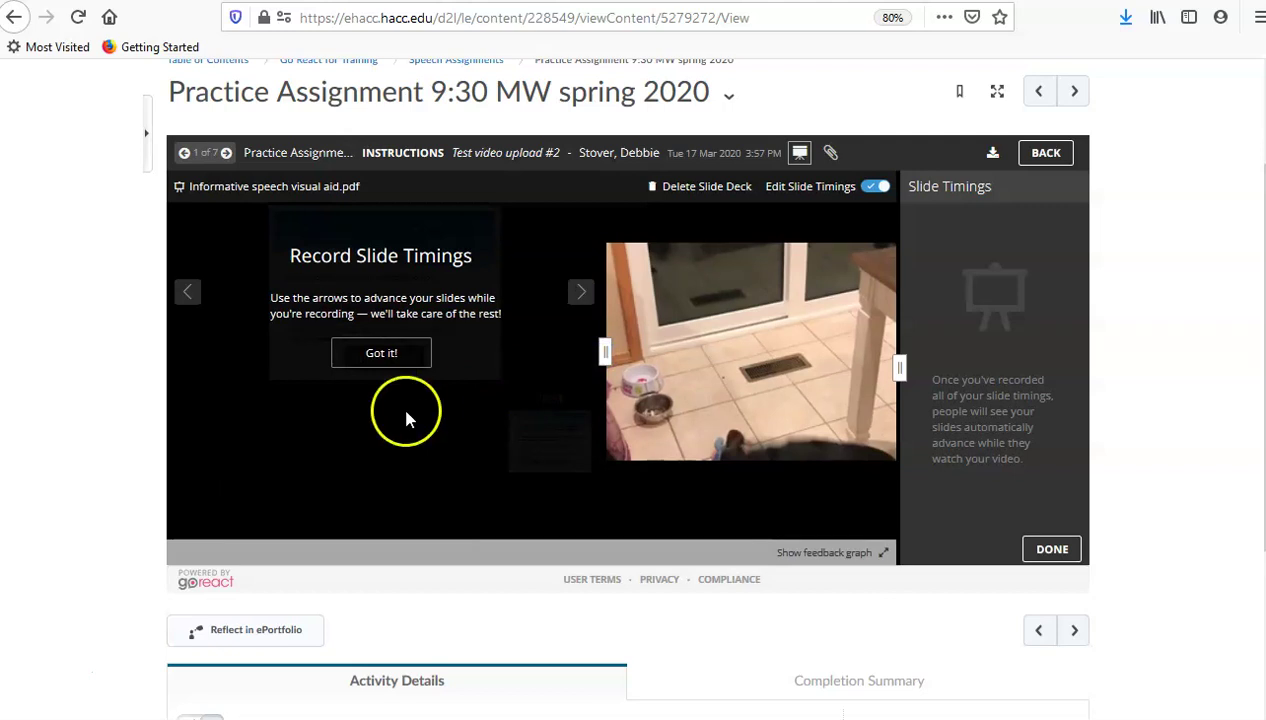
pyautogui.click(383, 357)
pyautogui.click(700, 470)
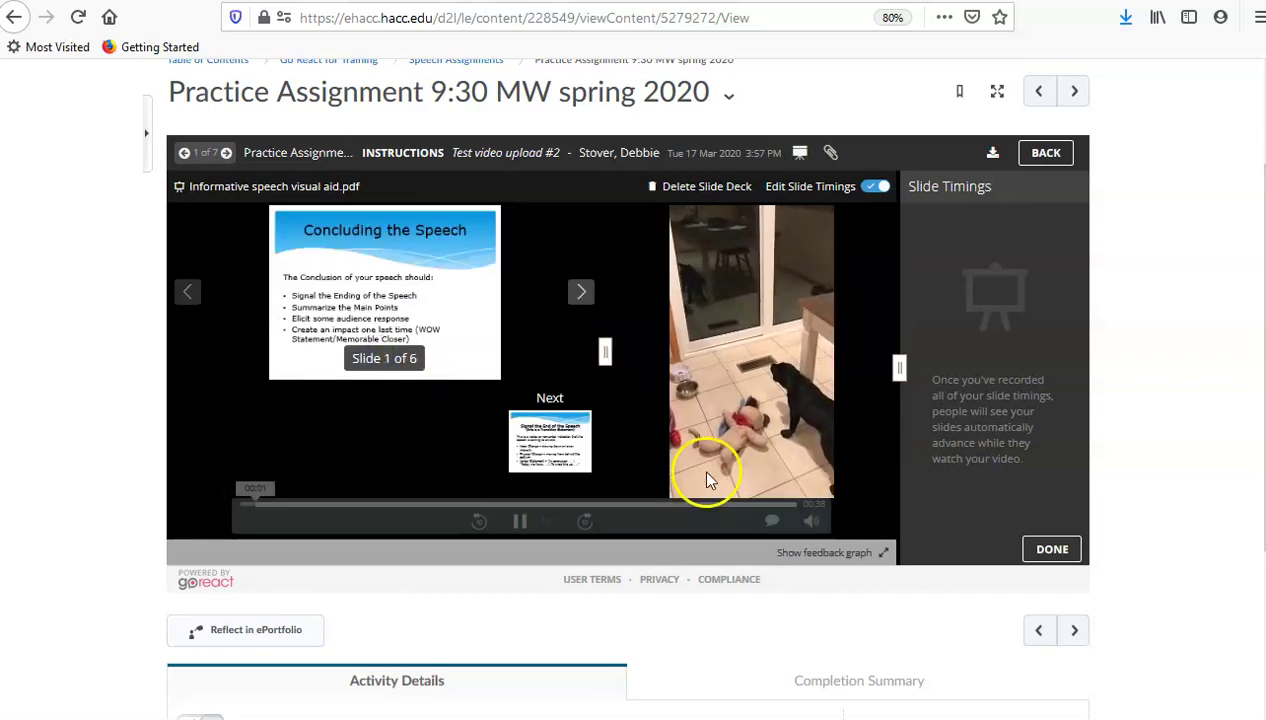
pyautogui.click(520, 523)
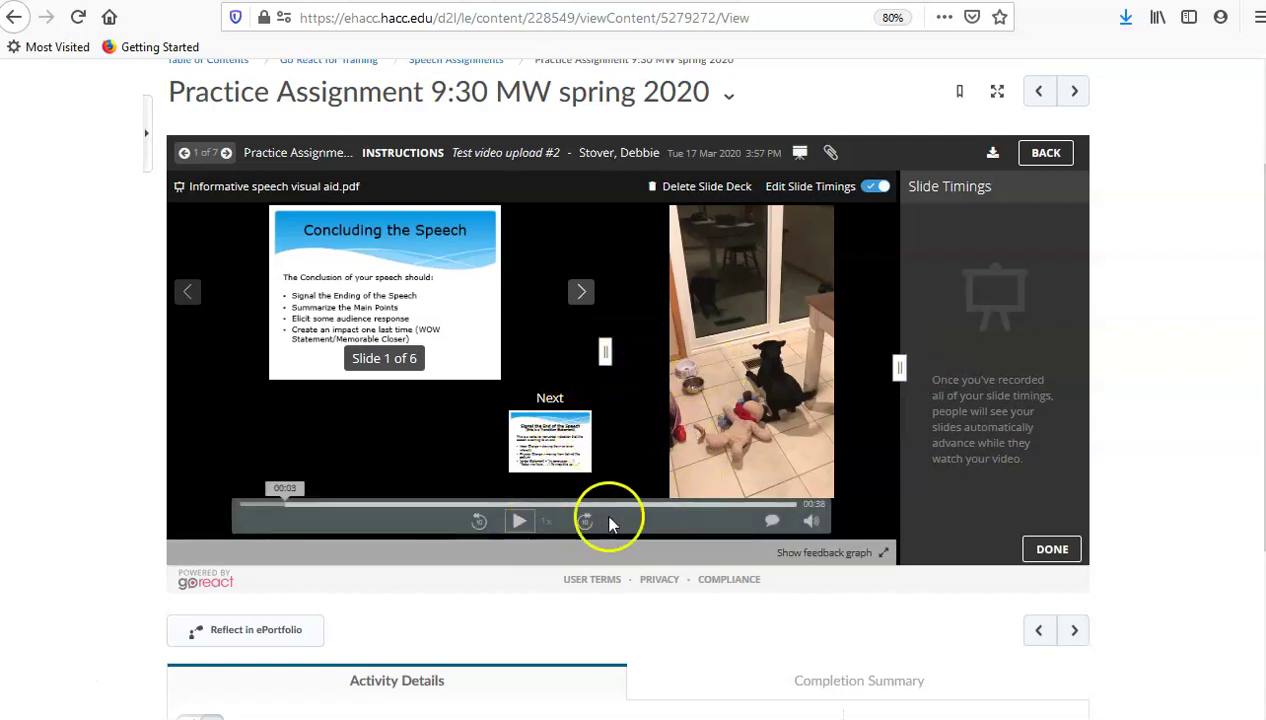
pyautogui.click(518, 524)
pyautogui.click(516, 490)
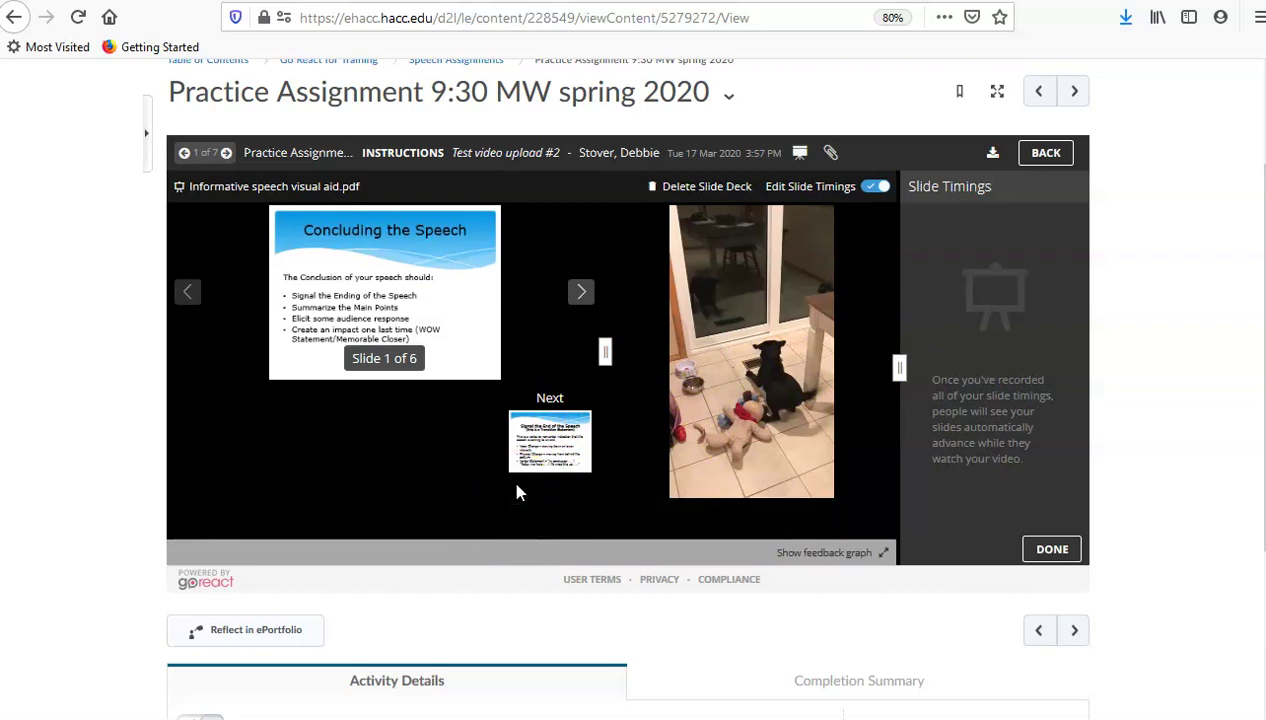
pyautogui.moveTo(516, 492)
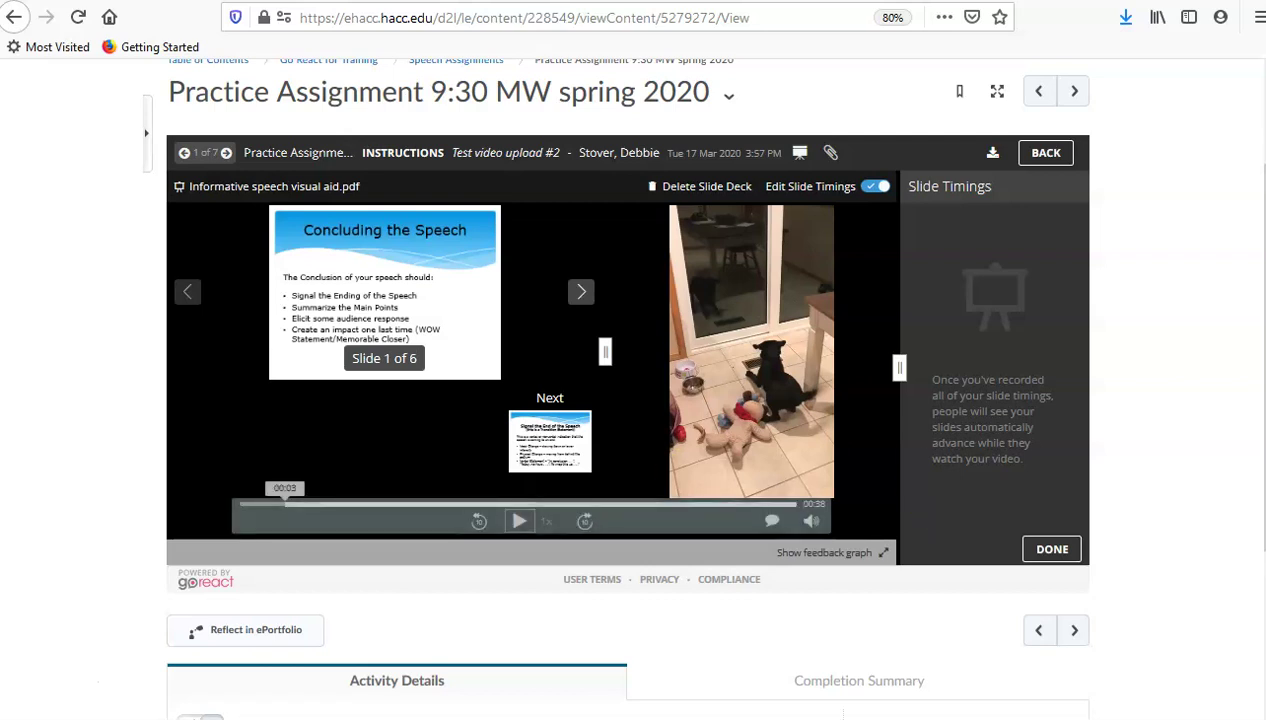
# Raise the computer's speaker volume to 60.
pyautogui.click(1235, 607)
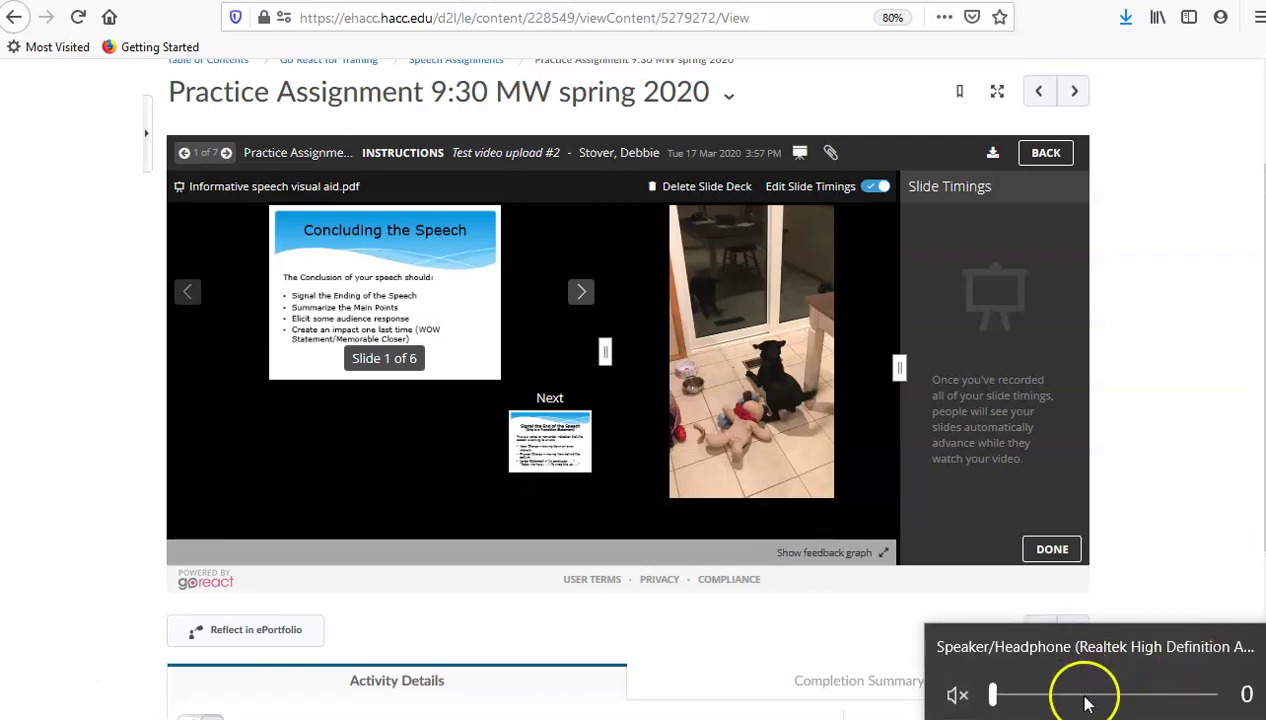
pyautogui.moveTo(1087, 703); pyautogui.dragTo(1125, 696)
# Play the video from 00:03 and advance through the deck, timing slides 2 to 6 at 00:08, 00:16, 00:23, 00:31 and 00:33.
pyautogui.moveTo(517, 523)
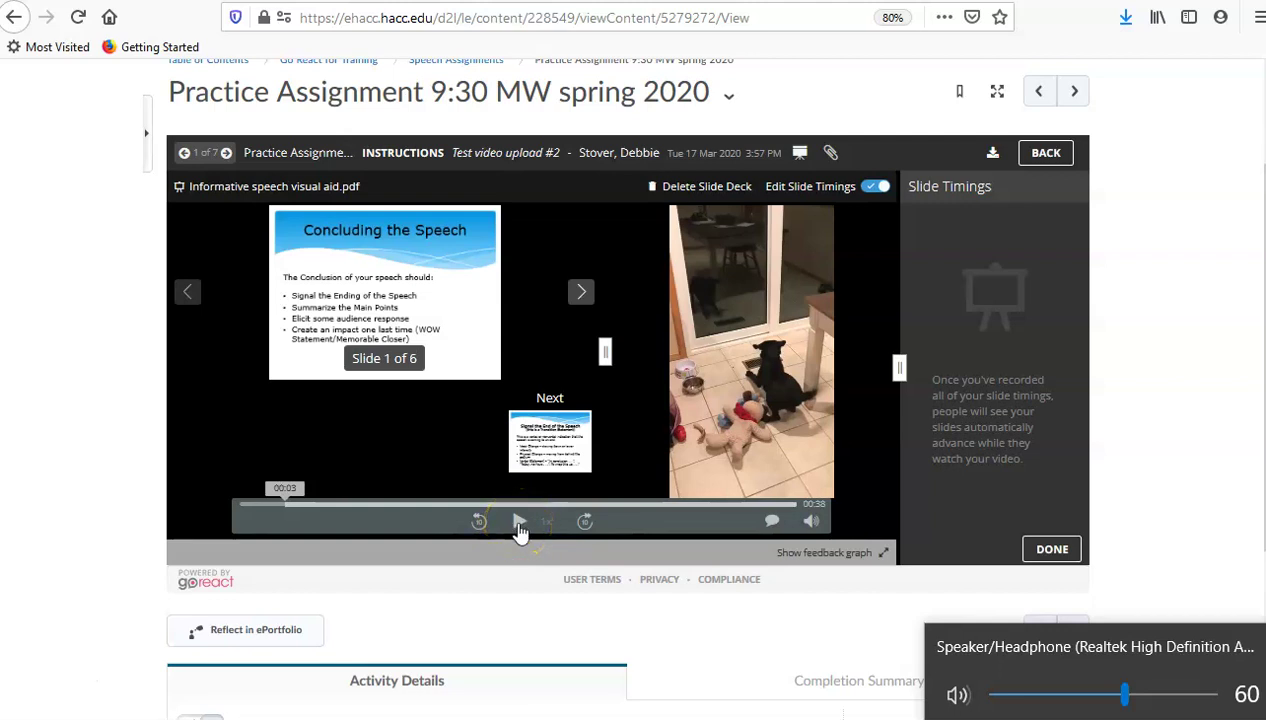
pyautogui.click(519, 530)
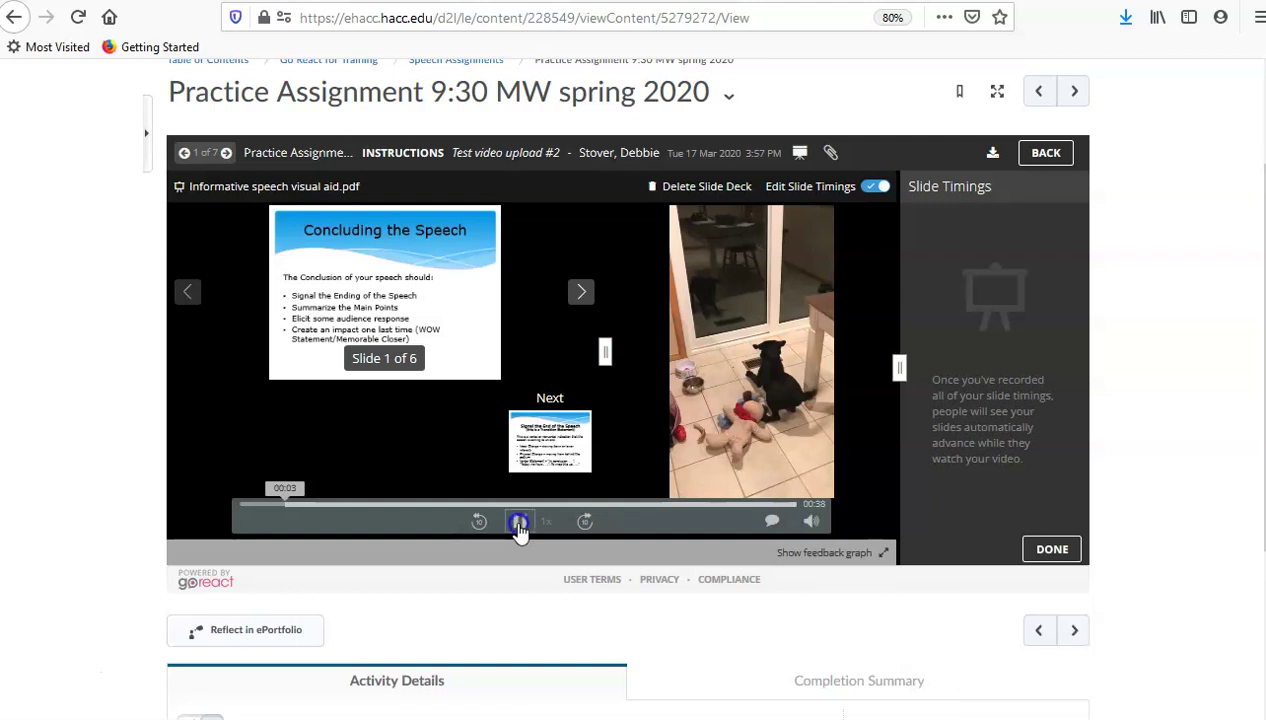
pyautogui.click(582, 293)
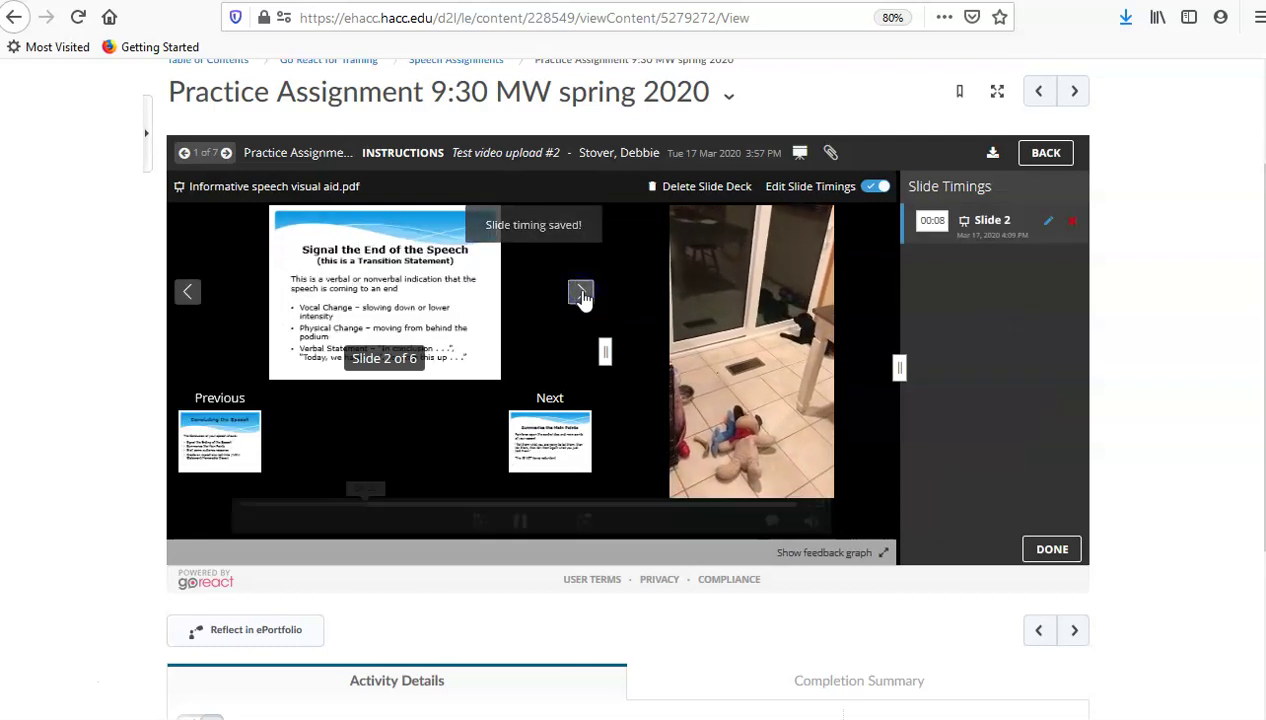
pyautogui.moveTo(540, 335)
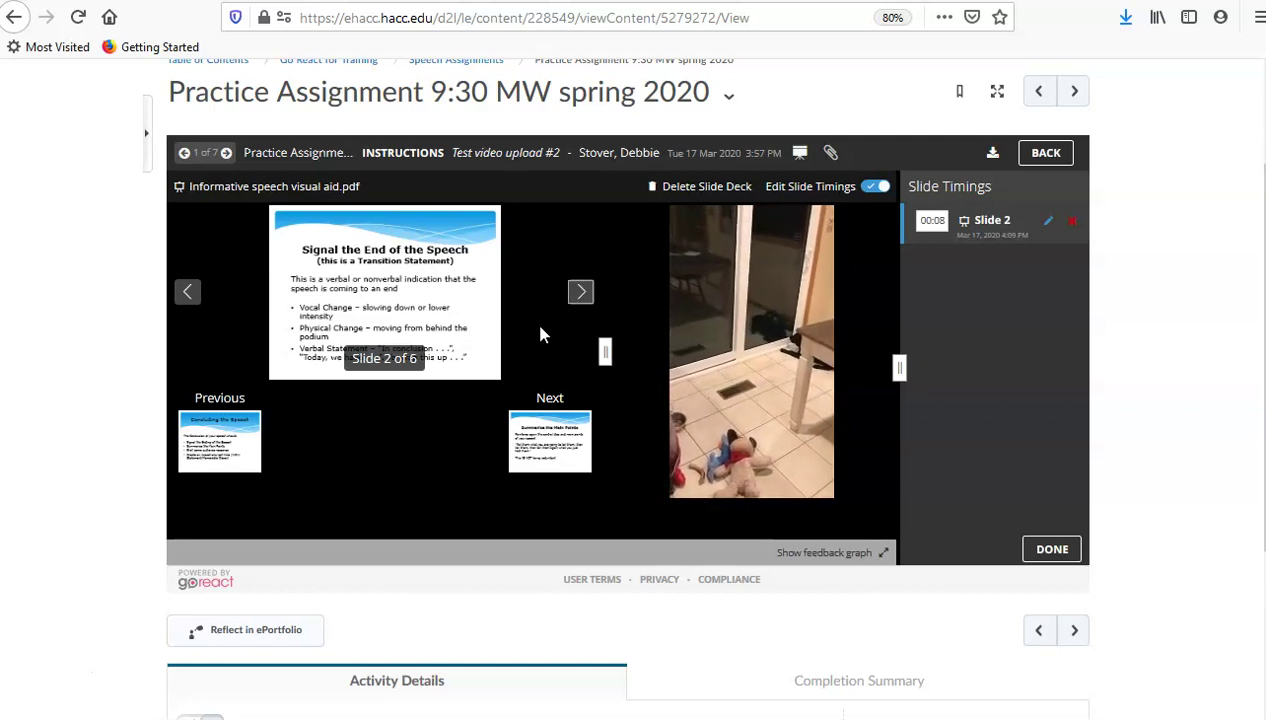
pyautogui.click(546, 332)
pyautogui.click(581, 291)
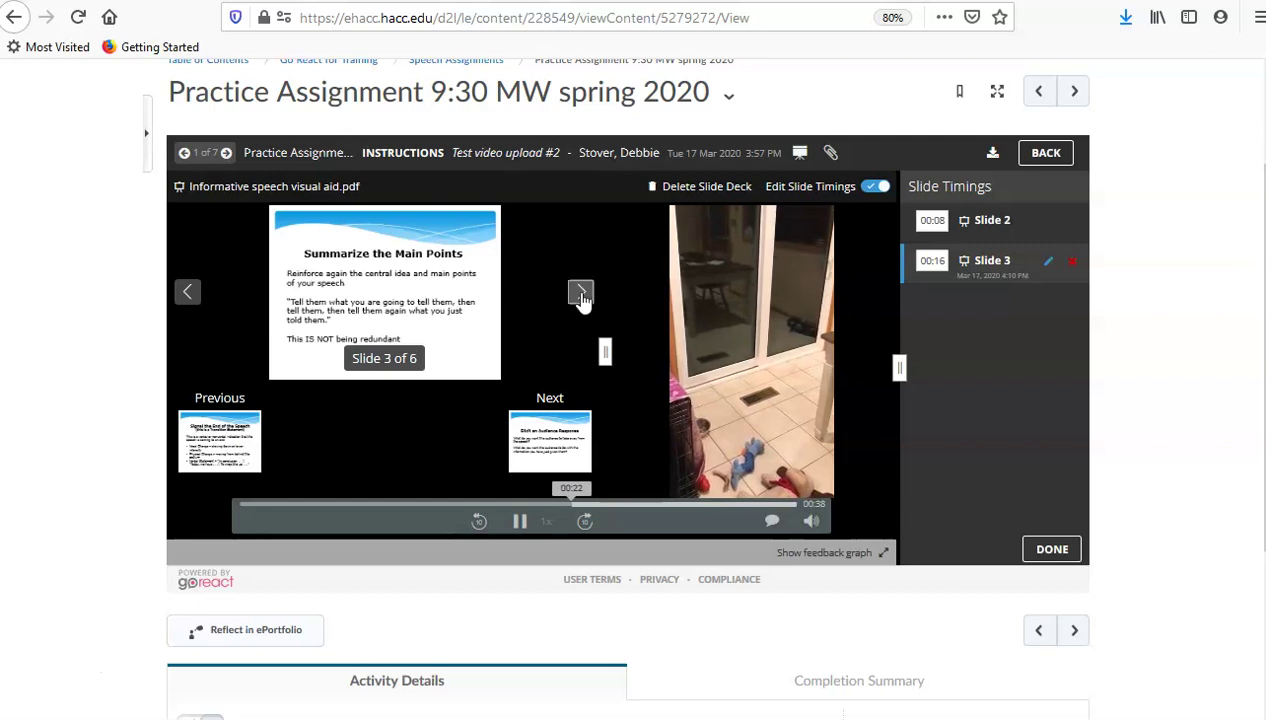
pyautogui.click(581, 293)
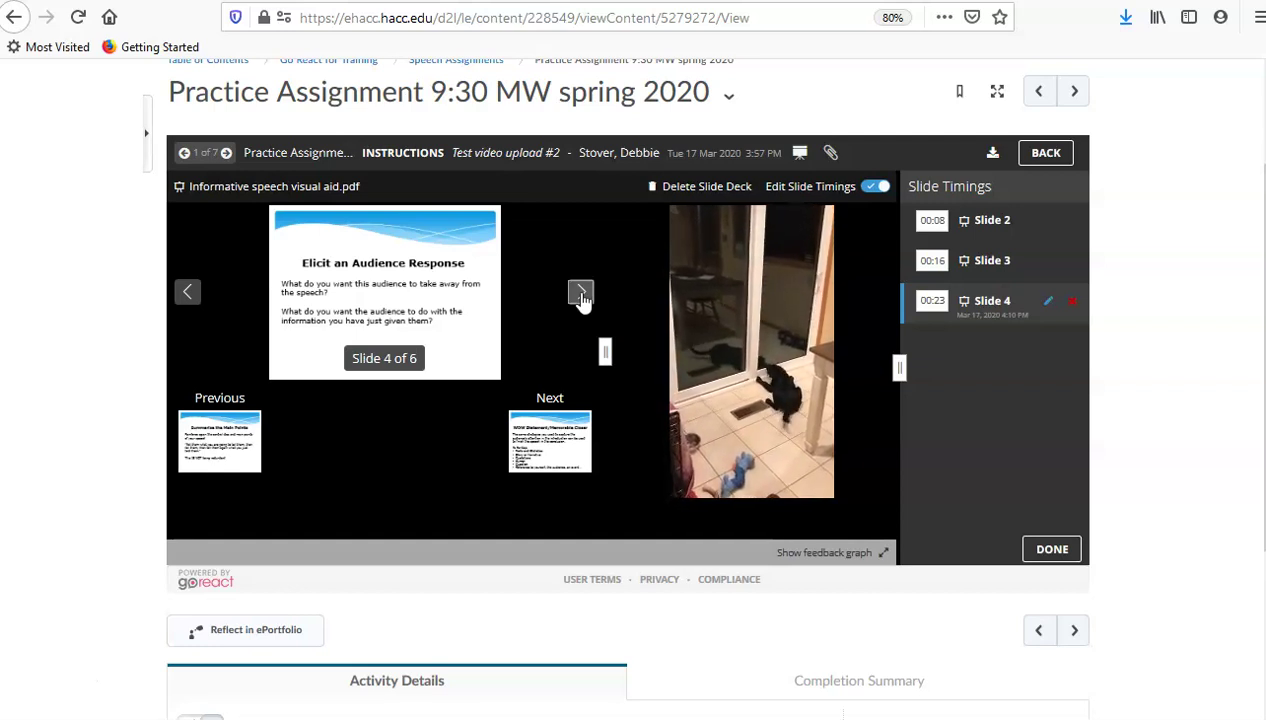
pyautogui.click(581, 293)
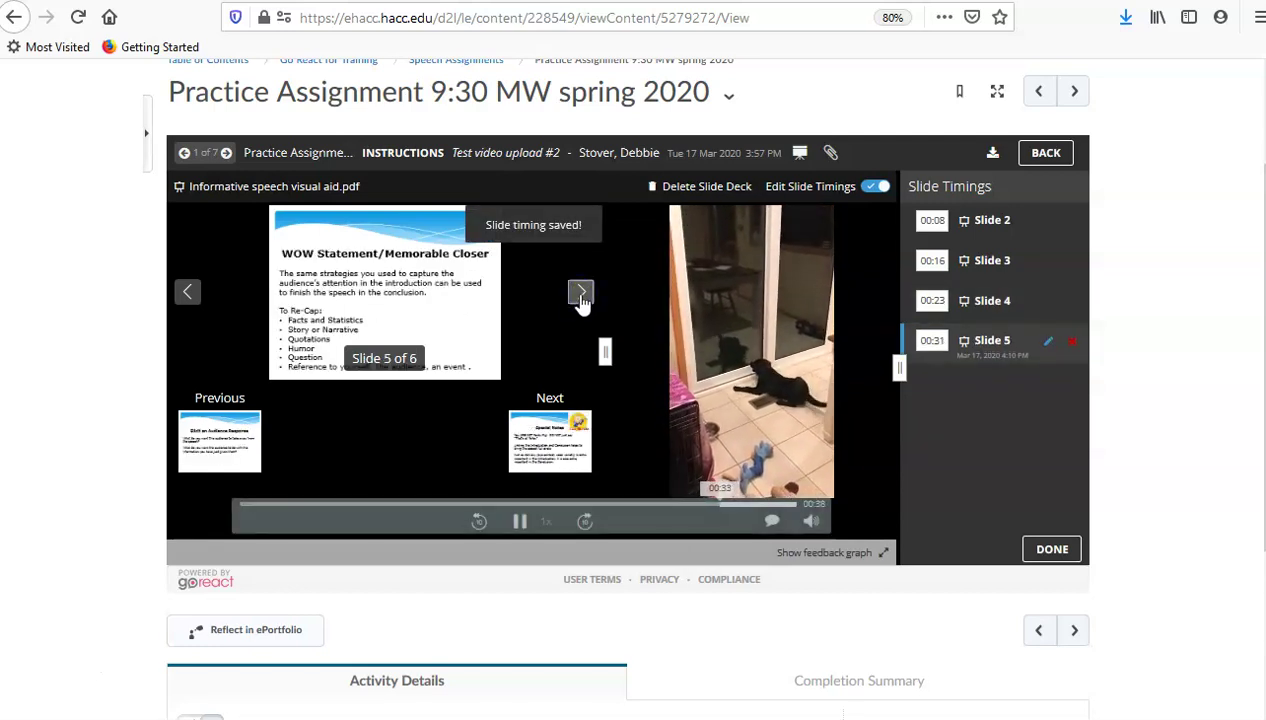
pyautogui.click(581, 293)
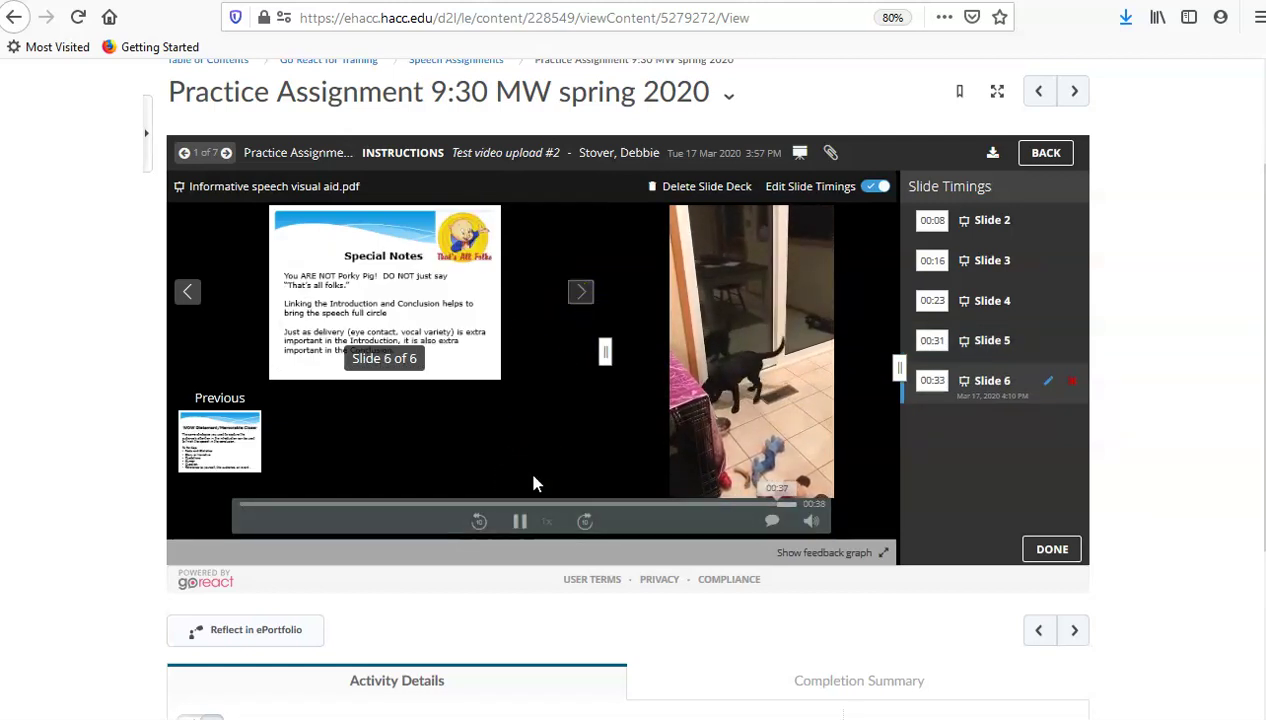
pyautogui.click(516, 545)
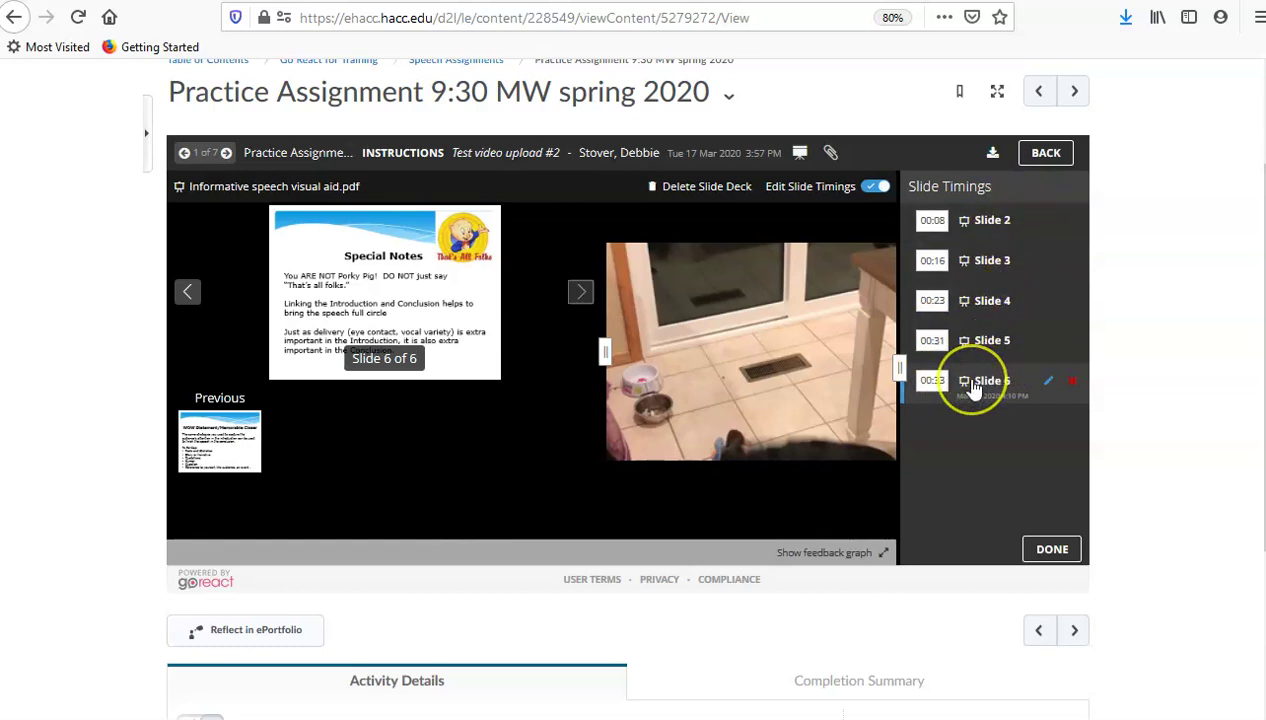
# Leave the slide timing editor, then reopen the Test video upload #2 recording for critique and pause it at 00:02.
pyautogui.click(1045, 155)
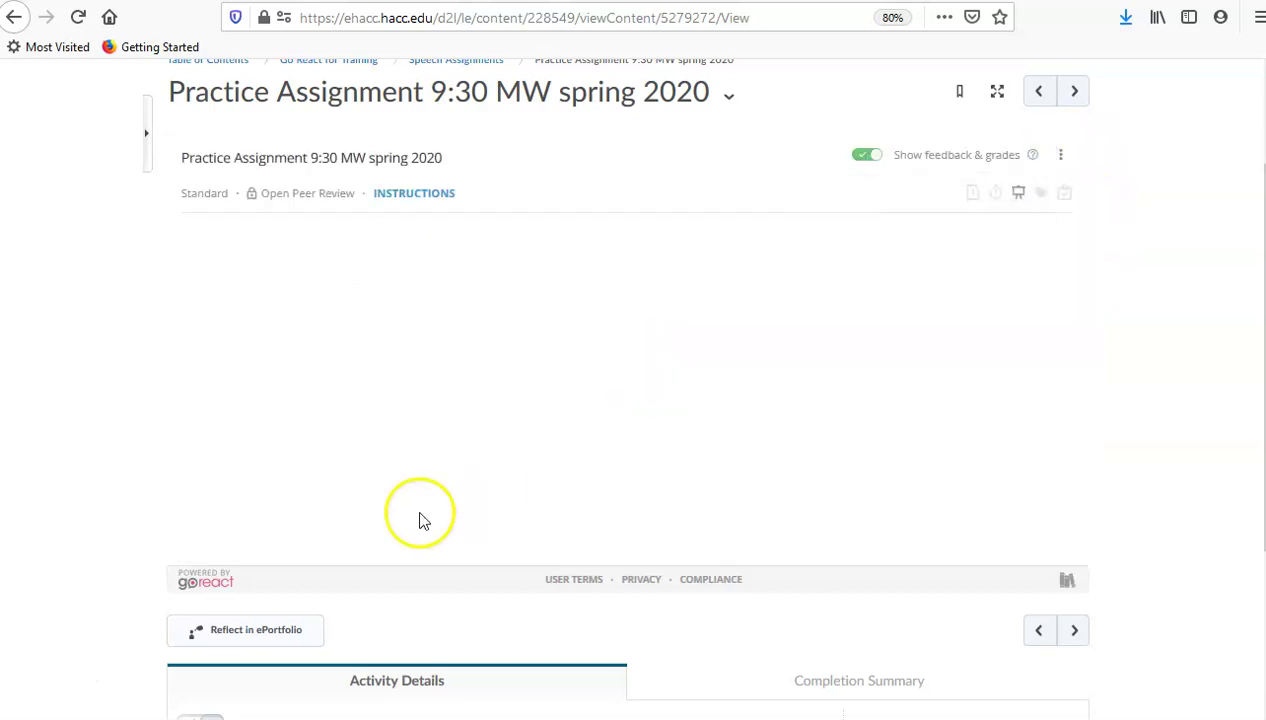
pyautogui.scroll(3, 410, 362)
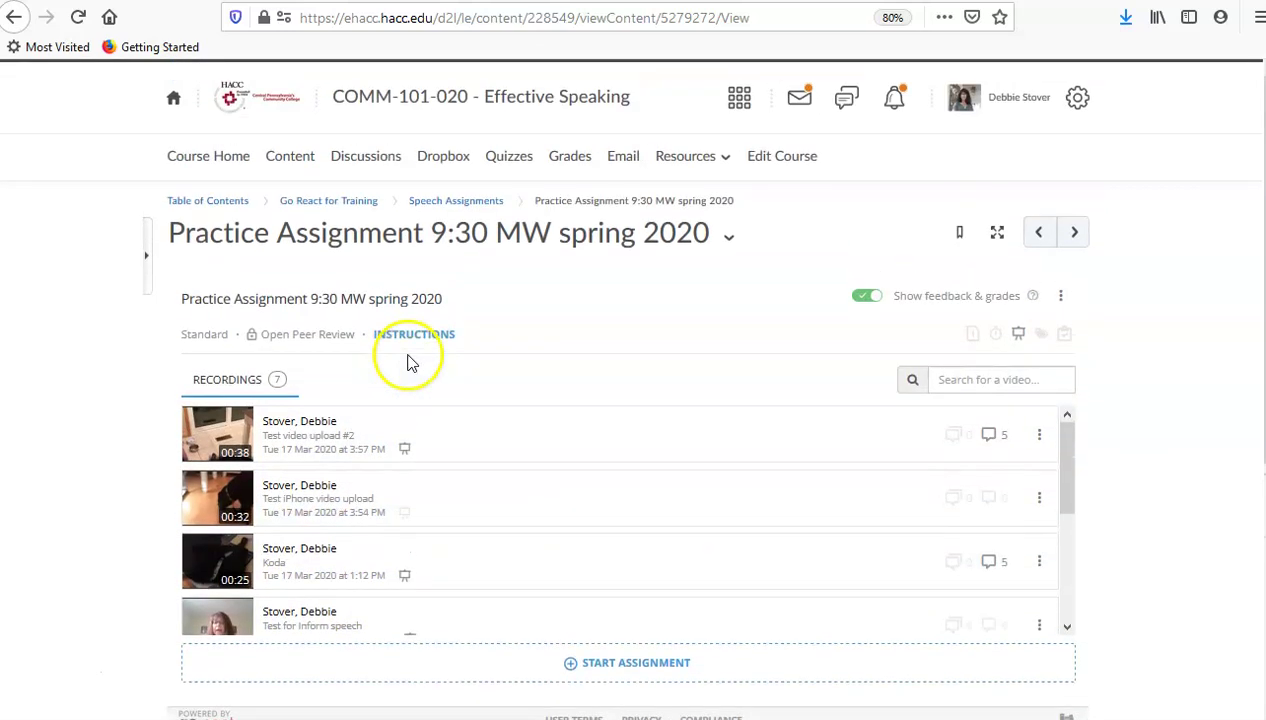
pyautogui.scroll(-3, 1180, 290)
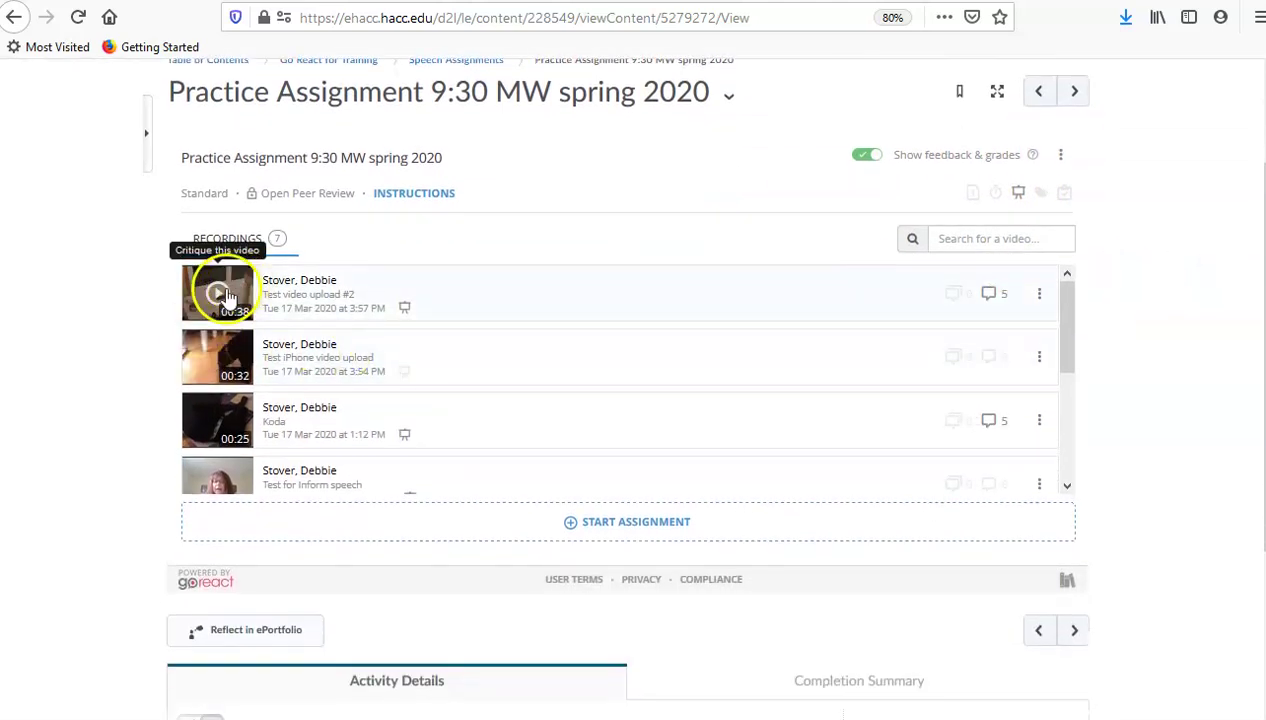
pyautogui.click(220, 292)
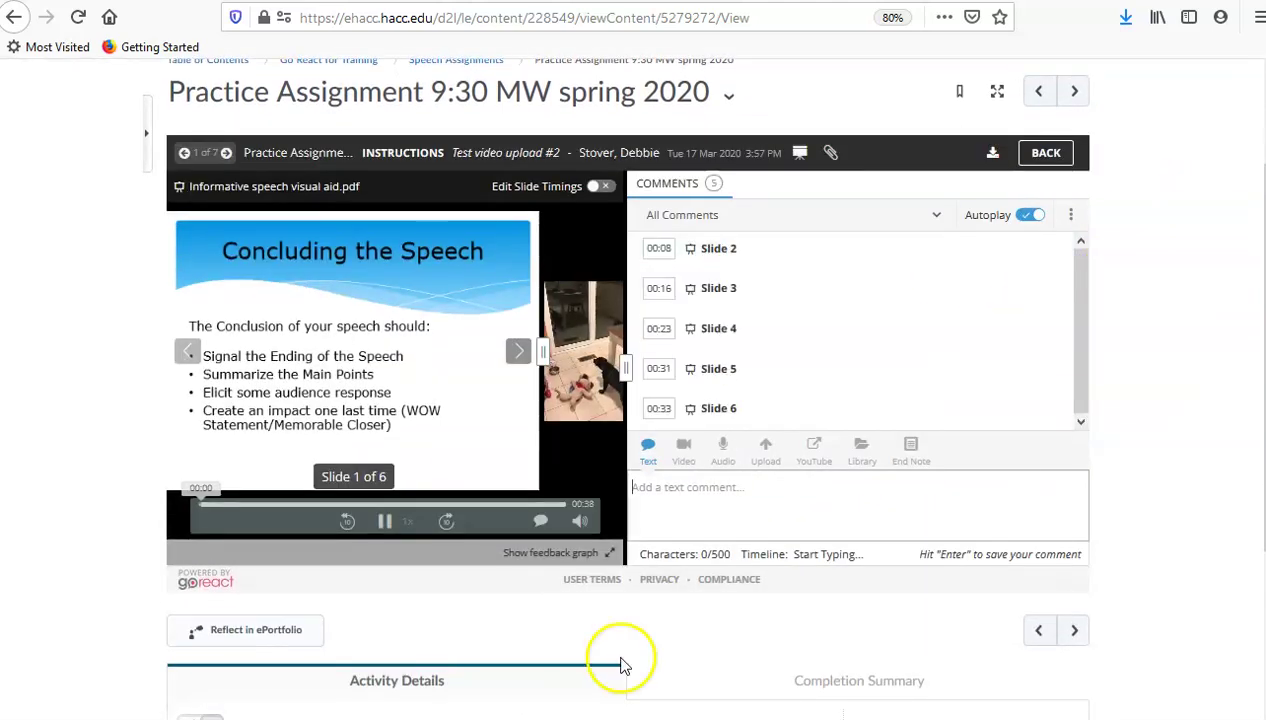
pyautogui.click(384, 521)
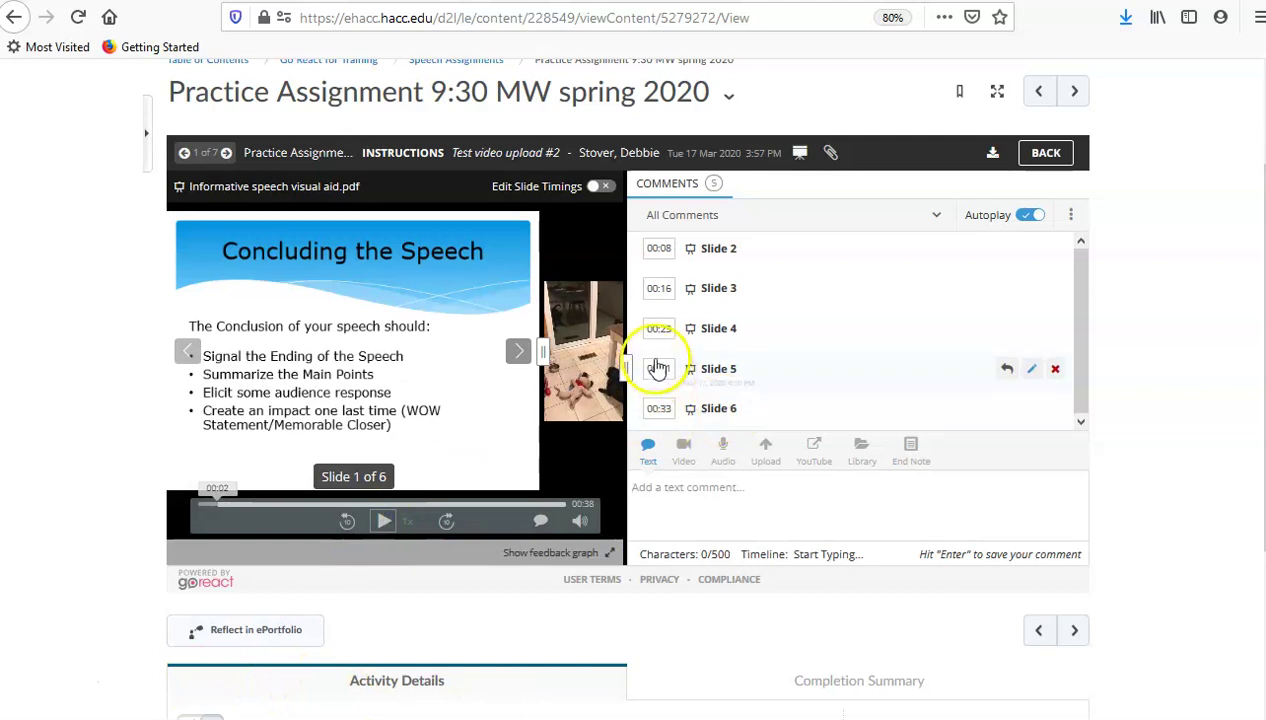
# Narrow Comments to enlarge the video, check the slide synchronization by playing to 00:14, and return to the recordings list.
pyautogui.moveTo(627, 368); pyautogui.dragTo(876, 370)
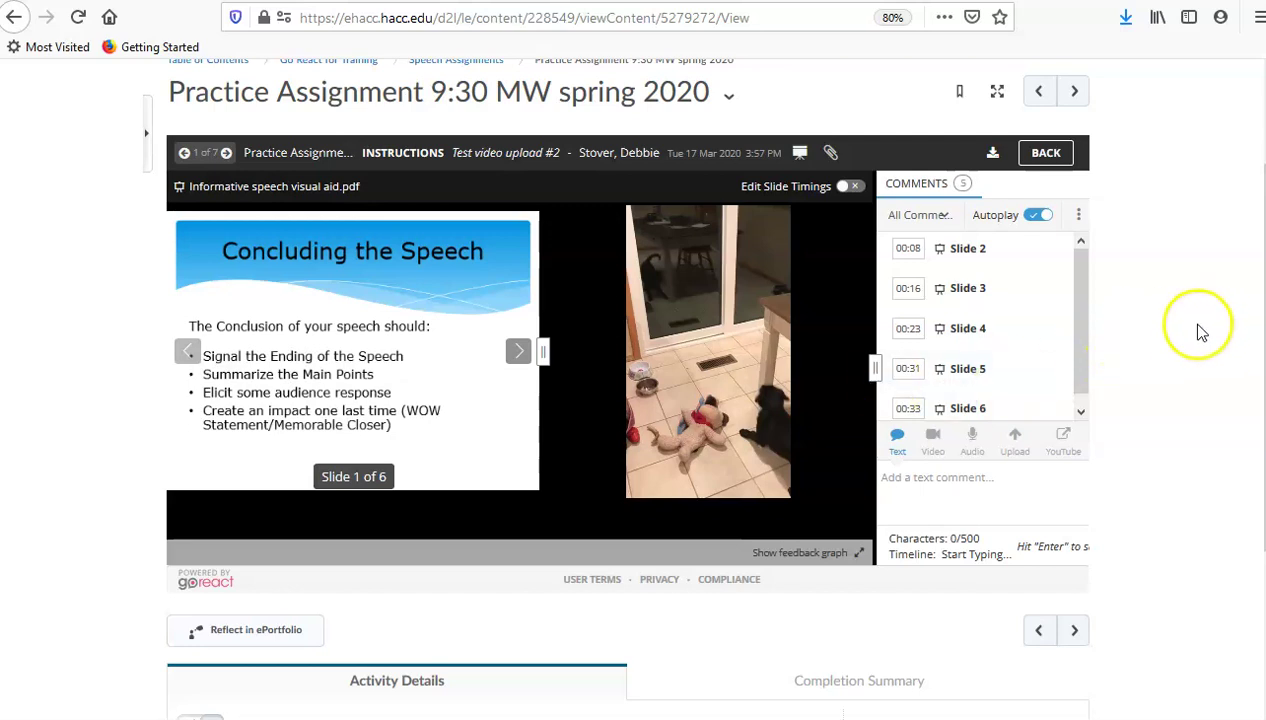
pyautogui.moveTo(658, 486)
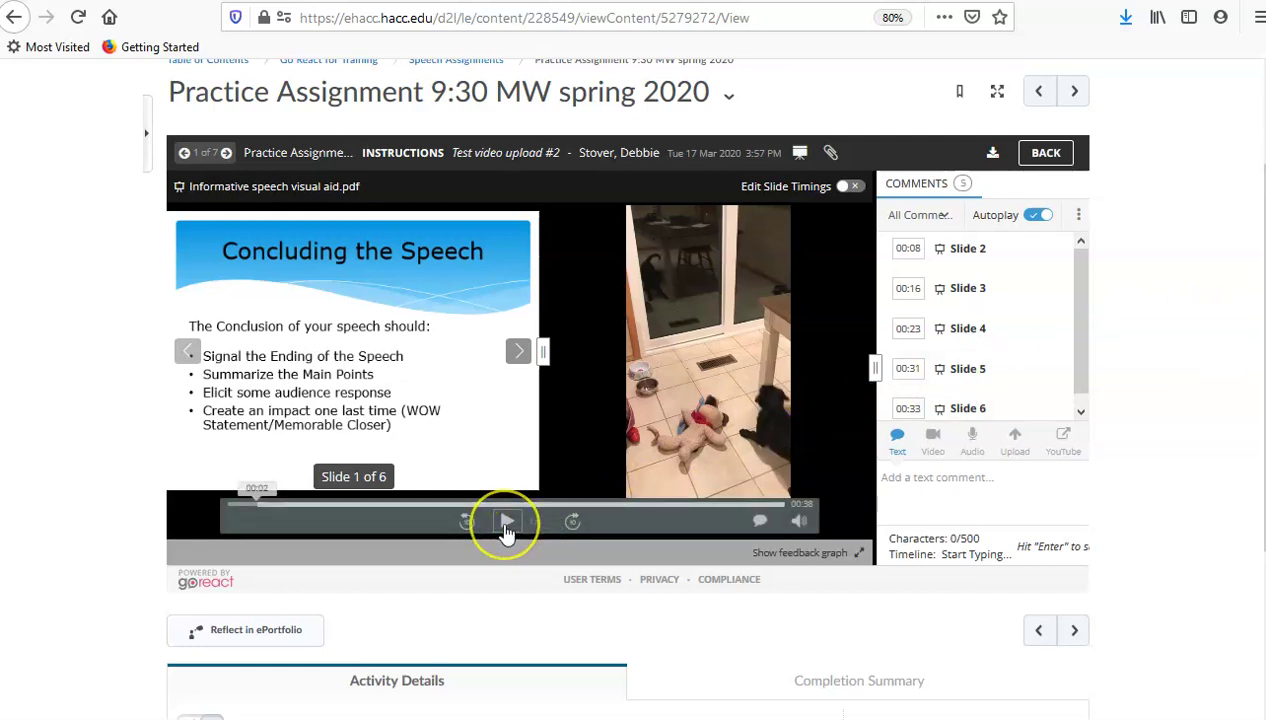
pyautogui.click(507, 533)
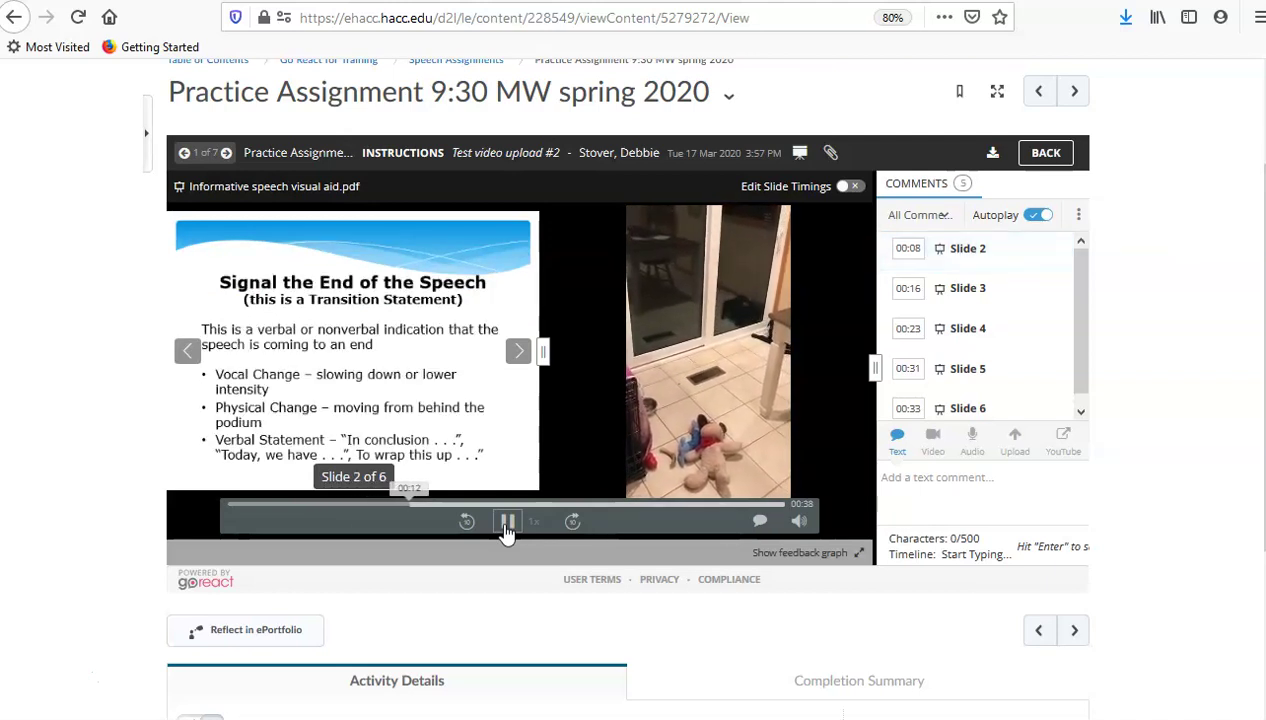
pyautogui.click(507, 524)
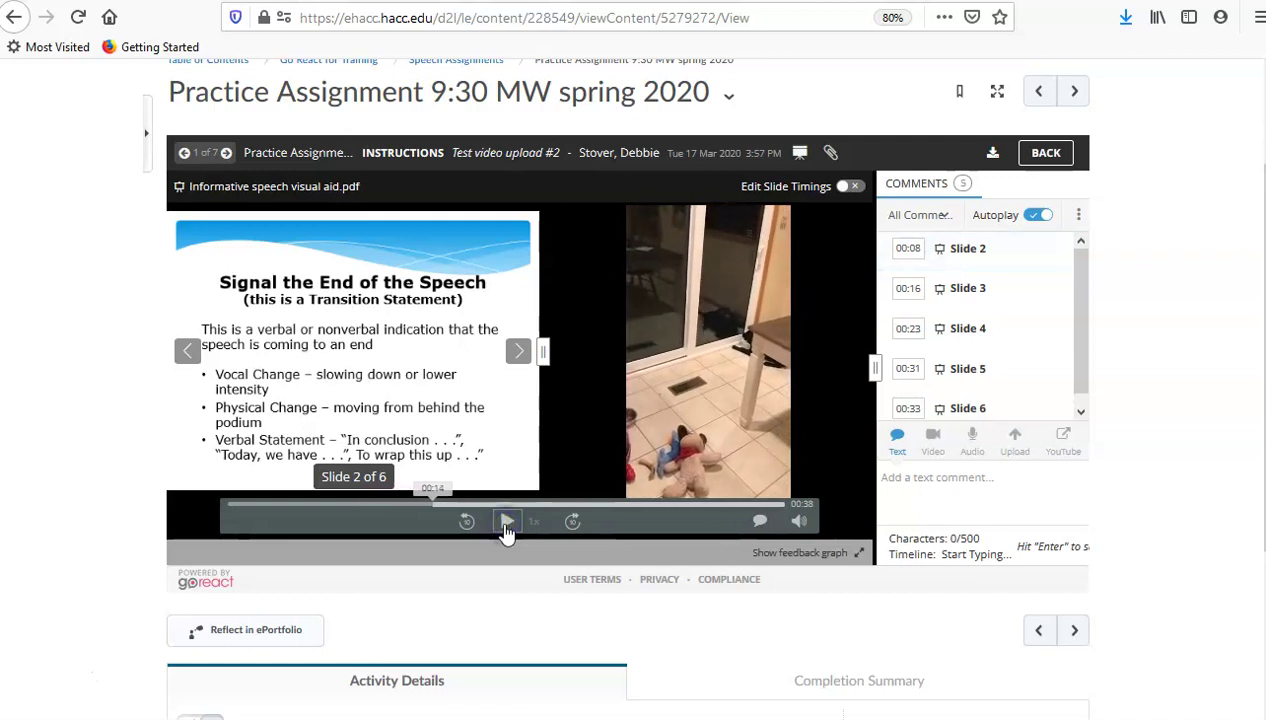
pyautogui.click(1049, 152)
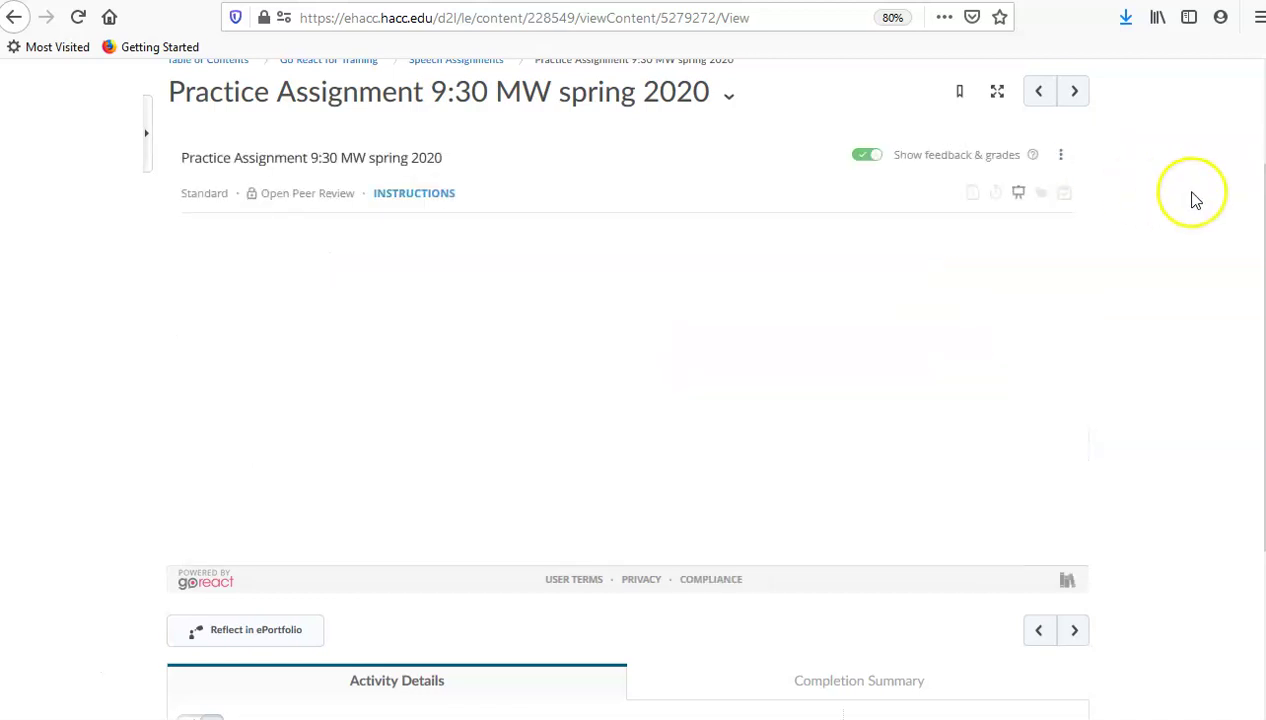